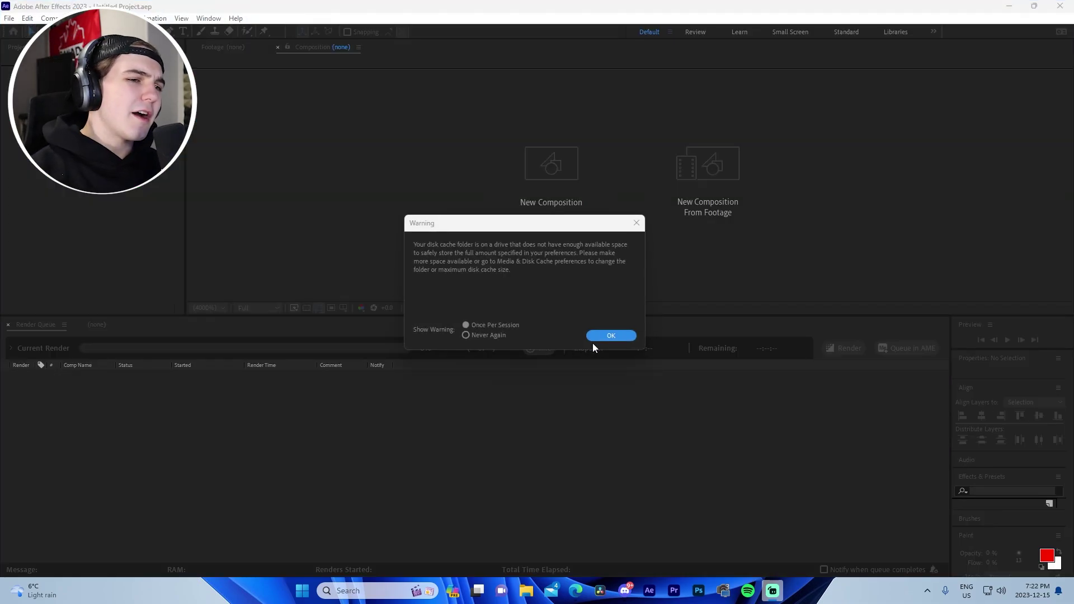
Step: Dismiss the cache warning and create a 1920×1080, 60 fps comp named FinalFortniteAE, 0:00:21:08 long
{"action": "left_click", "coordinate": [598, 335]}
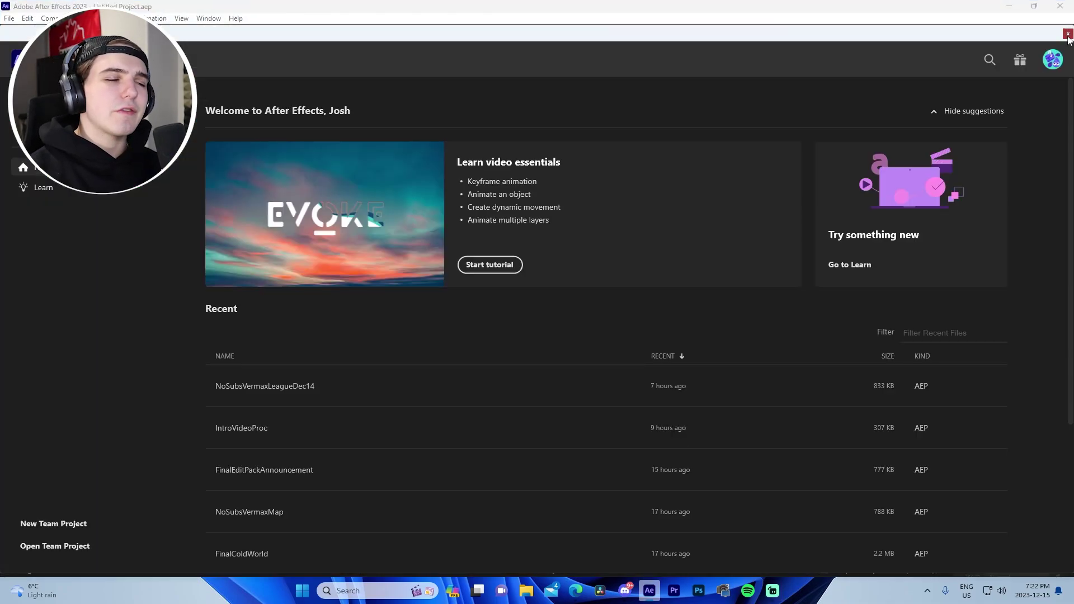
{"action": "left_click", "coordinate": [1068, 35]}
{"action": "left_click", "coordinate": [515, 189]}
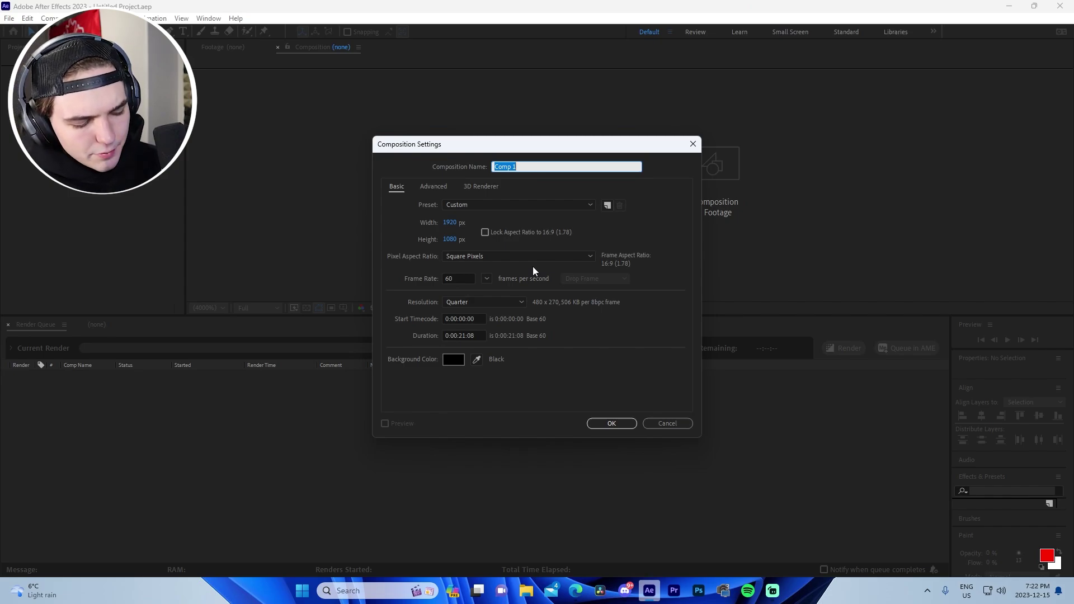
{"action": "type", "text": "FinalFortnite"}
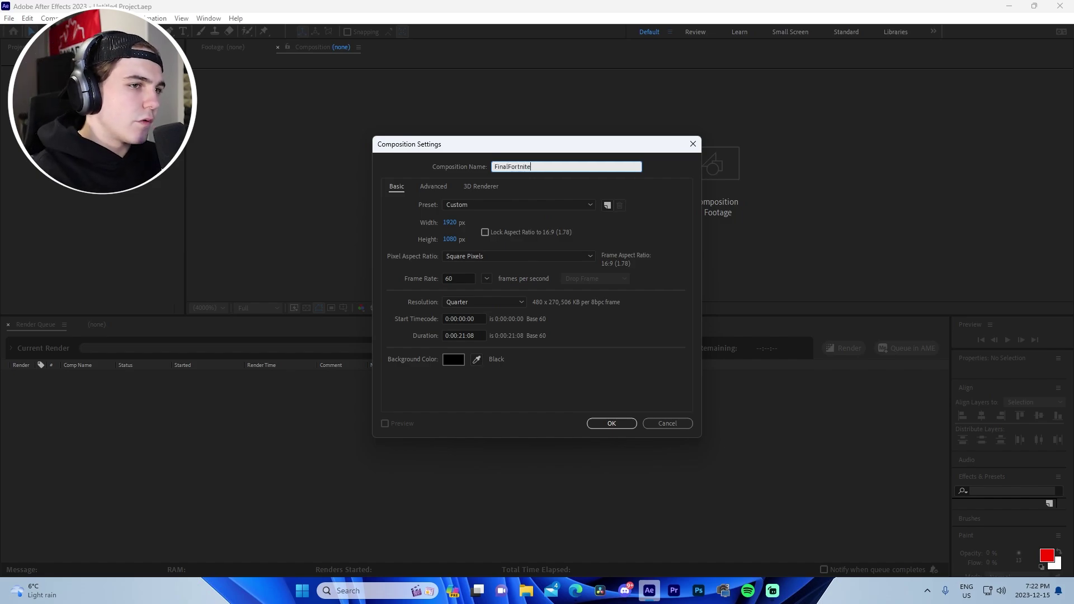
{"action": "left_click", "coordinate": [620, 427]}
Step: Drag the y2mate song mp3 from the Music folder into the After Effects Project panel
{"action": "key", "text": "super+e"}
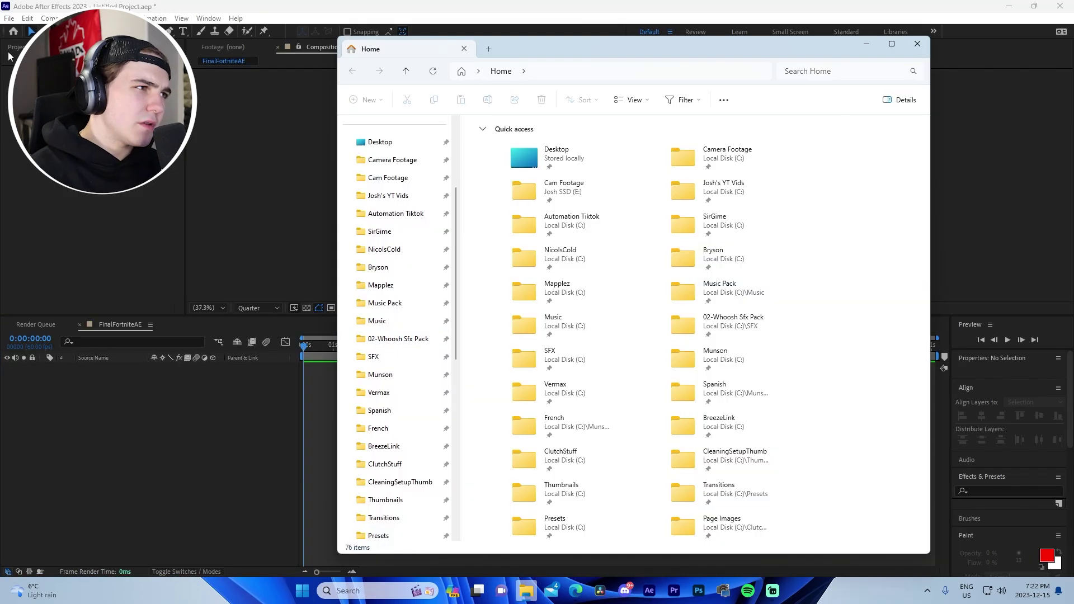
{"action": "left_click", "coordinate": [8, 55]}
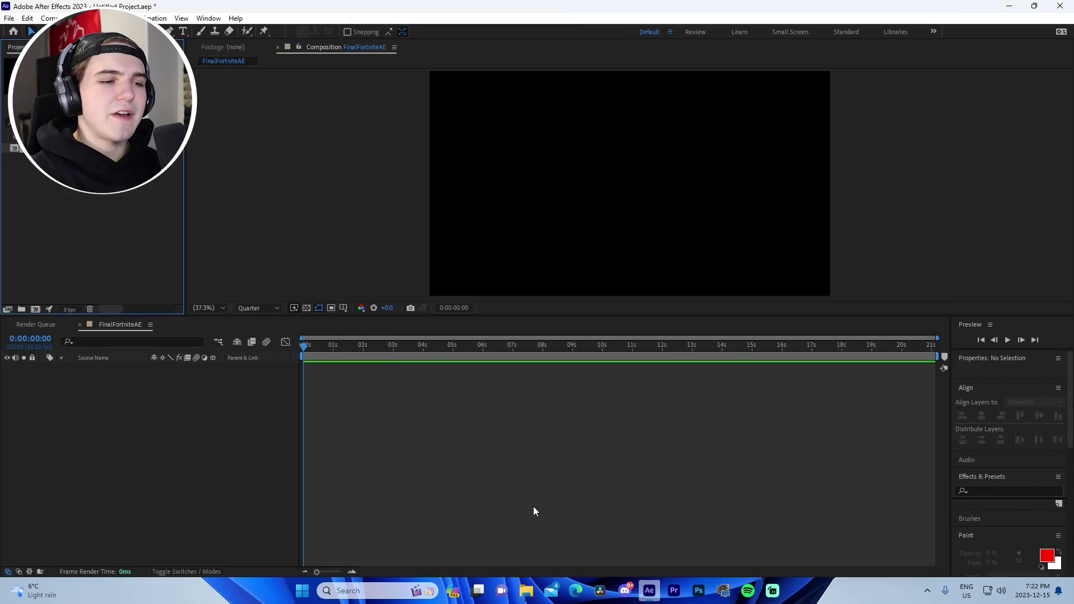
{"action": "mouse_move", "coordinate": [521, 585]}
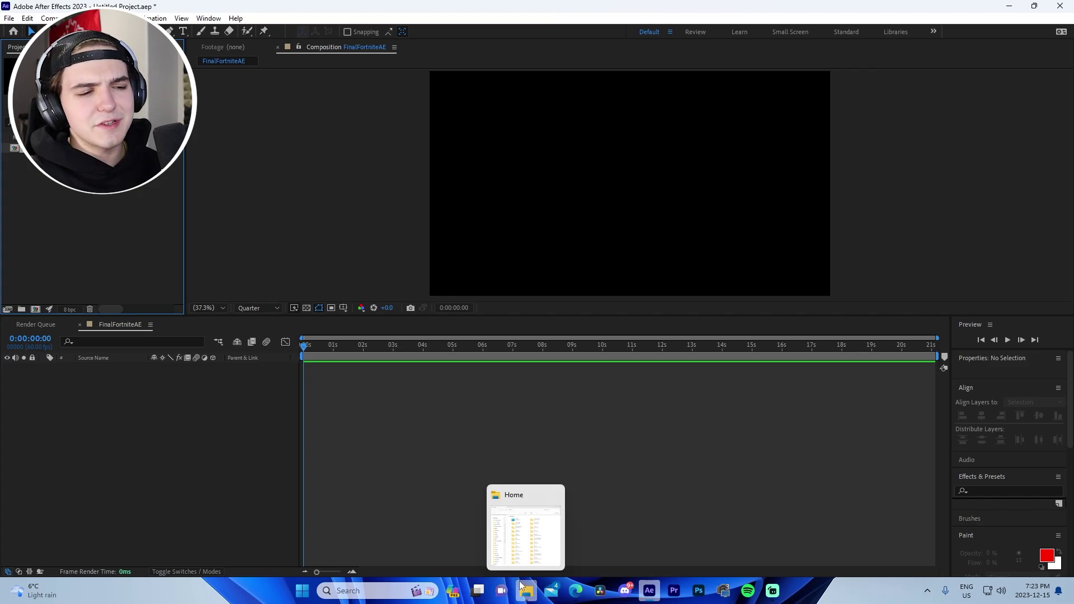
{"action": "left_click", "coordinate": [520, 586]}
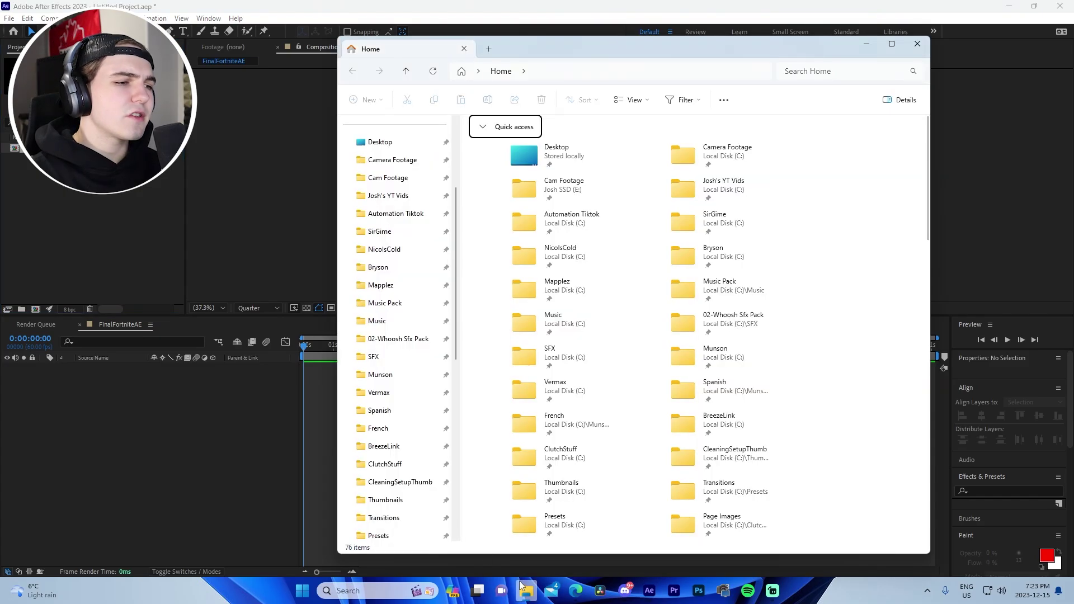
{"action": "left_click", "coordinate": [408, 320]}
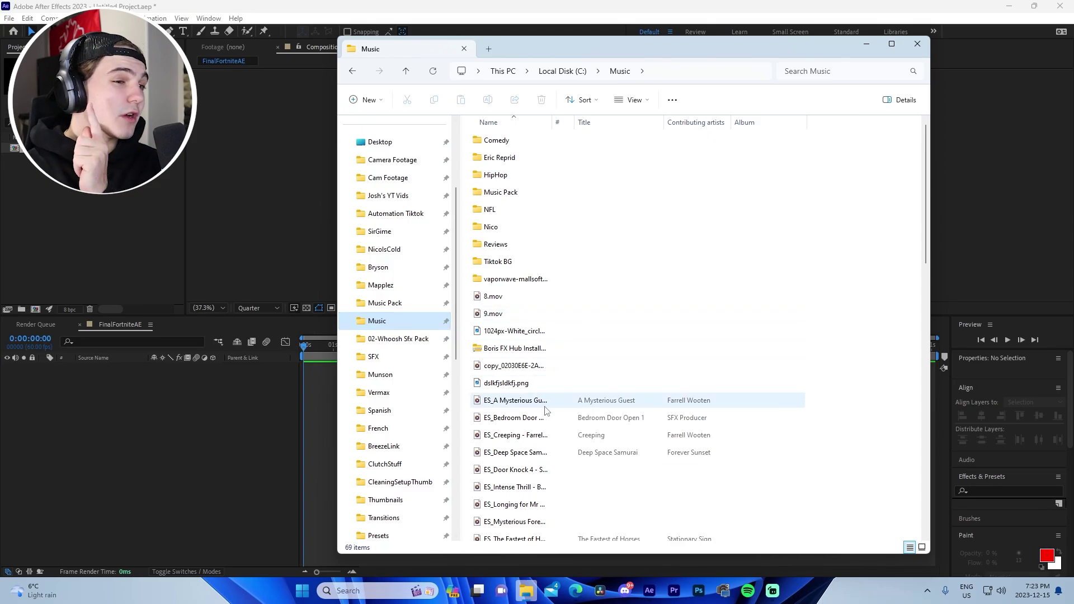
{"action": "scroll", "coordinate": [546, 408], "scroll_direction": "down", "scroll_amount": 4}
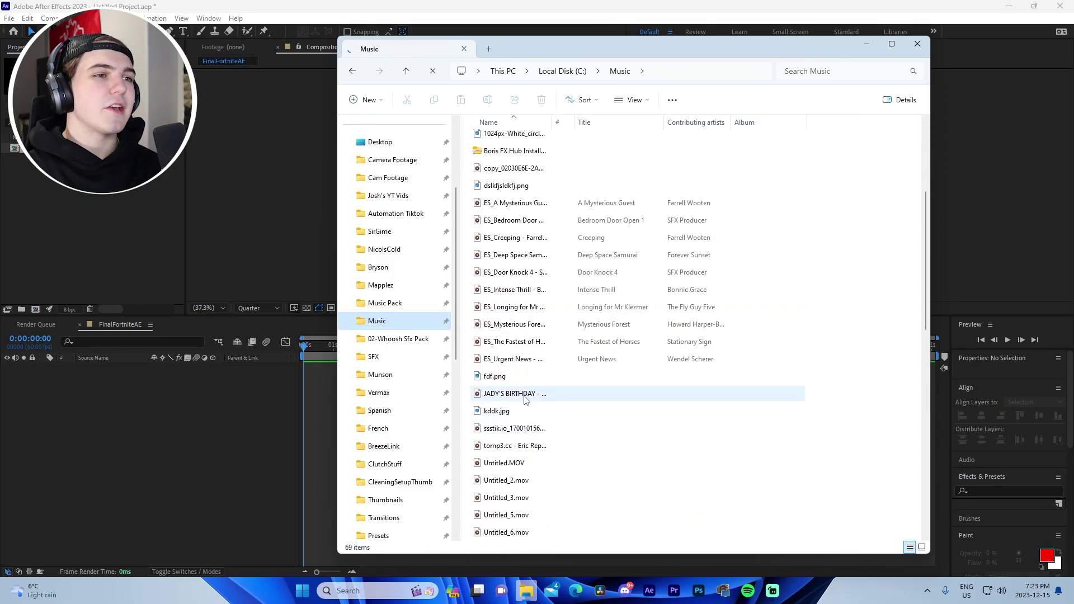
{"action": "scroll", "coordinate": [525, 396], "scroll_direction": "down", "scroll_amount": 2}
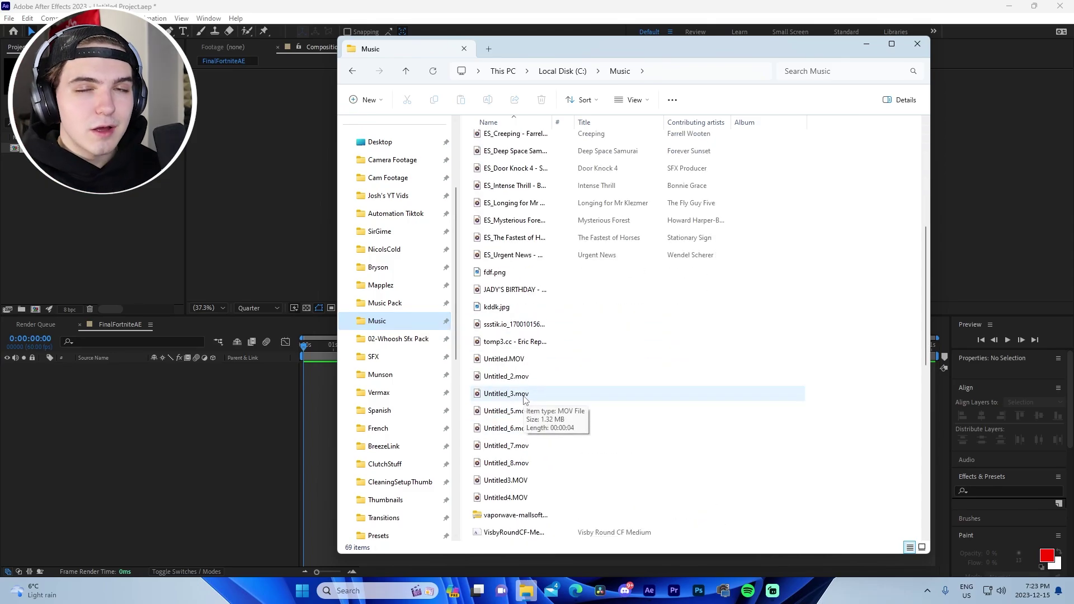
{"action": "scroll", "coordinate": [537, 403], "scroll_direction": "down", "scroll_amount": 5}
{"action": "left_click_drag", "start_coordinate": [554, 341], "coordinate": [35, 193]}
Step: Browse This PC > E: drive down to the folder holding the gameplay clips
{"action": "left_click", "coordinate": [526, 591]}
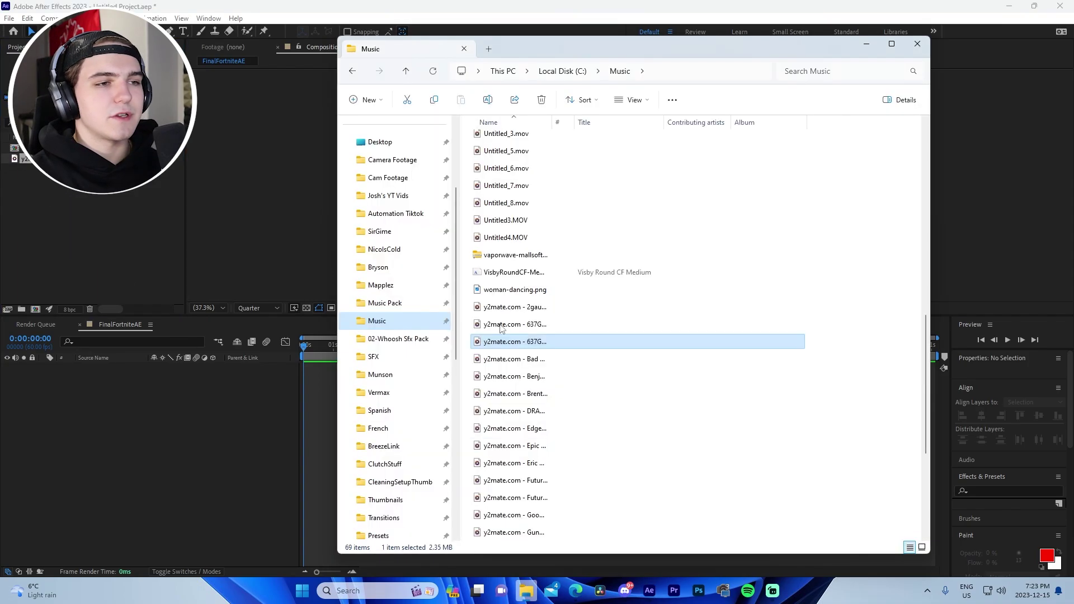
{"action": "scroll", "coordinate": [401, 338], "scroll_direction": "down", "scroll_amount": 1}
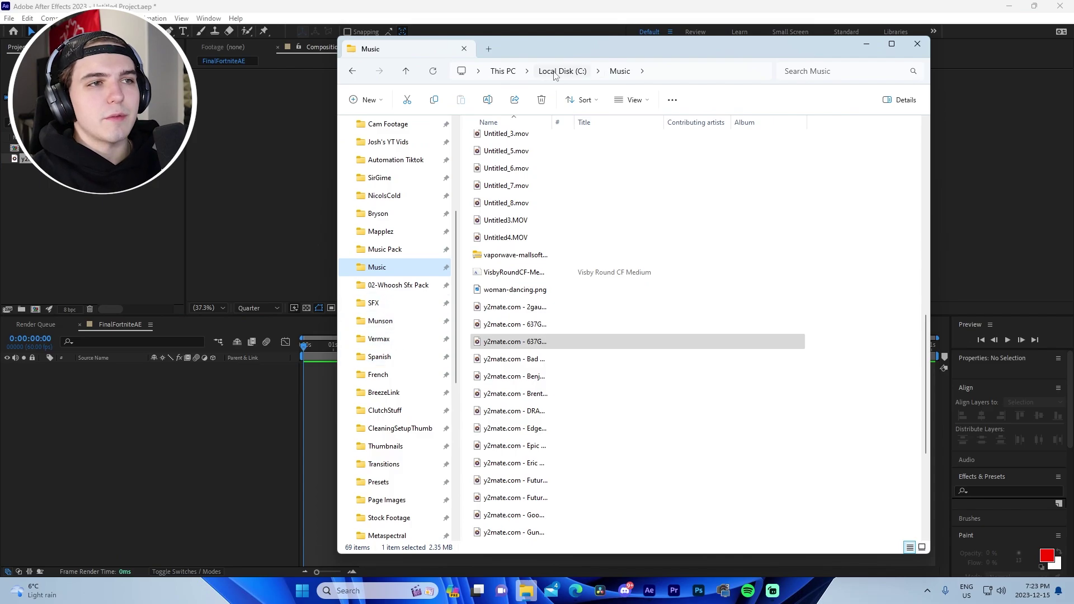
{"action": "left_click", "coordinate": [505, 72]}
{"action": "double_click", "coordinate": [693, 146]}
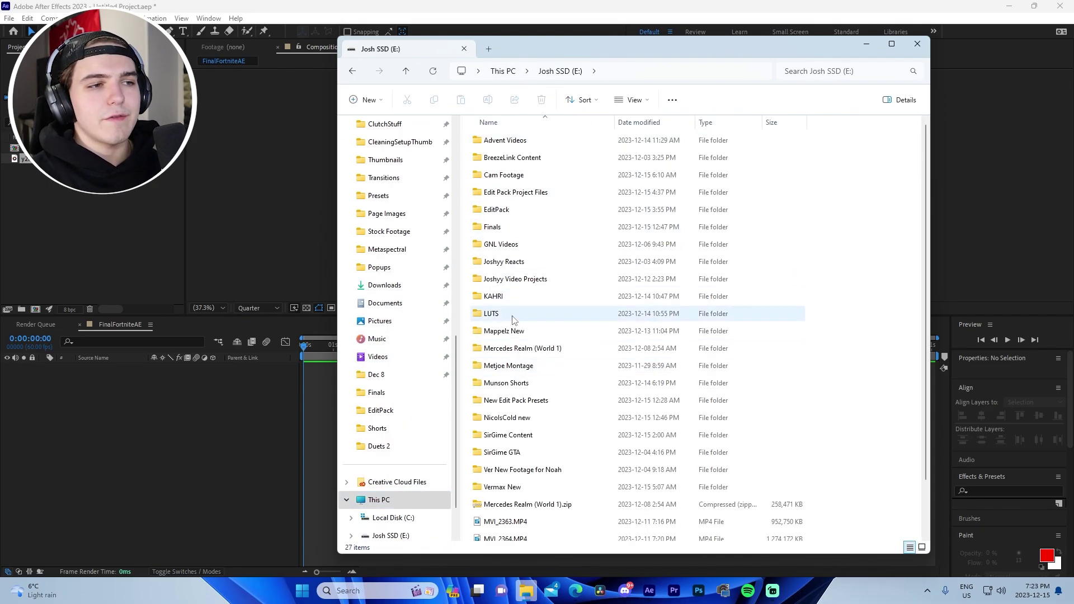
{"action": "double_click", "coordinate": [501, 298]}
{"action": "double_click", "coordinate": [565, 141]}
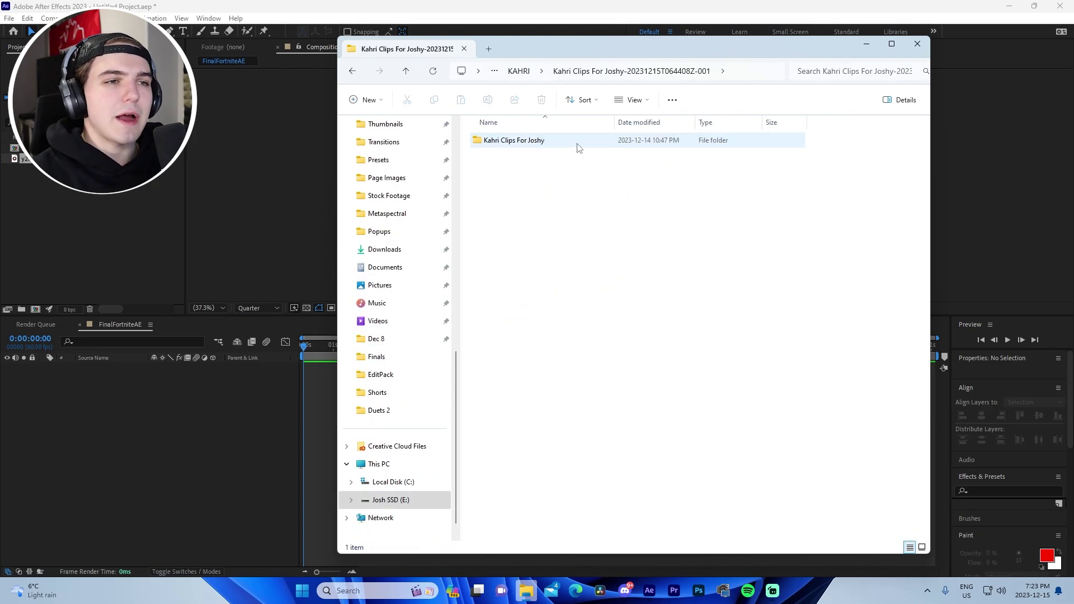
{"action": "double_click", "coordinate": [537, 140]}
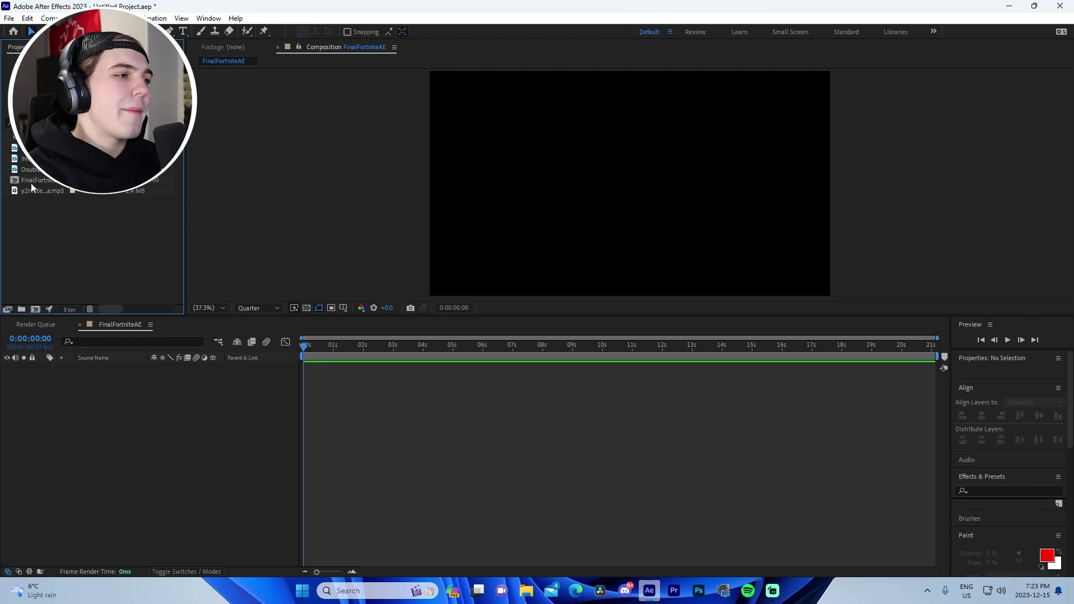
Step: Select the y2mate song mp3 in the Project panel
{"action": "left_click", "coordinate": [44, 191]}
Step: Add the song to the FinalFortniteAE timeline and reveal its audio waveform
{"action": "left_click_drag", "start_coordinate": [333, 349], "coordinate": [339, 364]}
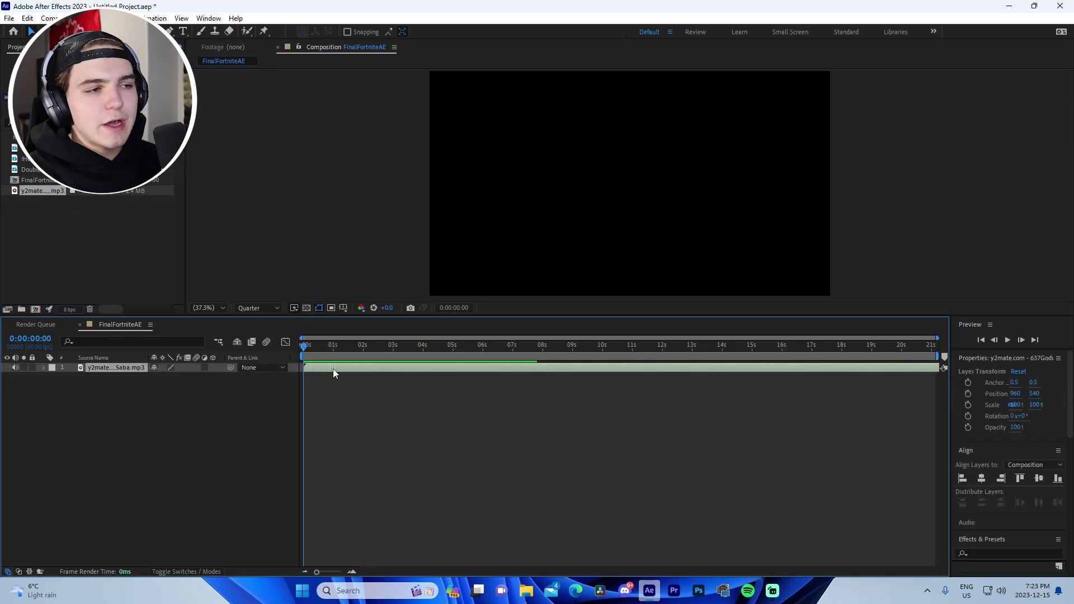
{"action": "key", "text": "l"}
{"action": "key", "text": "l"}
{"action": "left_click", "coordinate": [462, 471]}
{"action": "key", "text": "ctrl+s"}
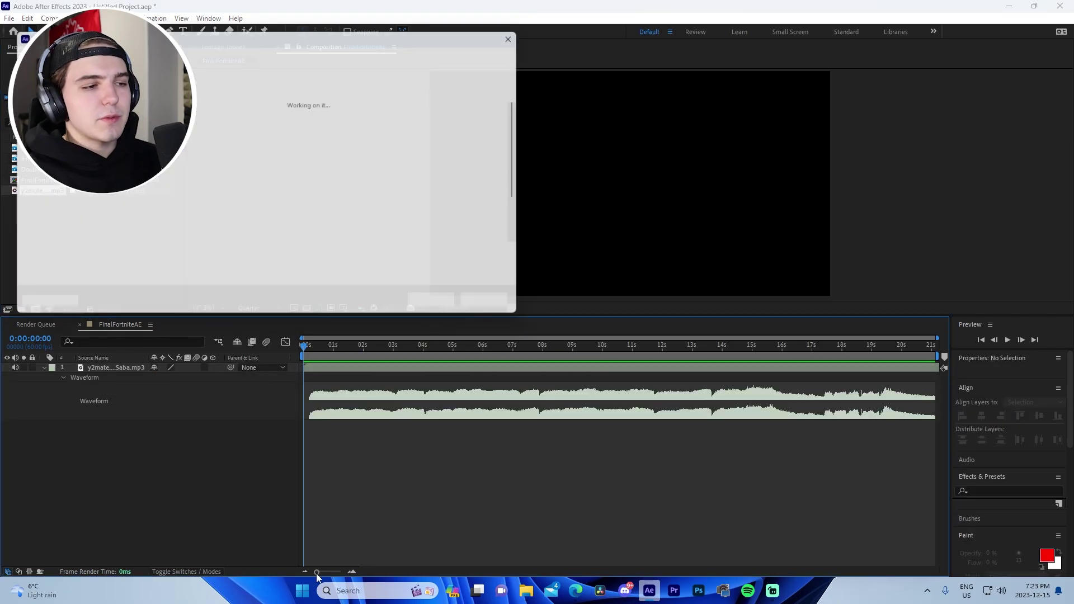
{"action": "left_click", "coordinate": [500, 309]}
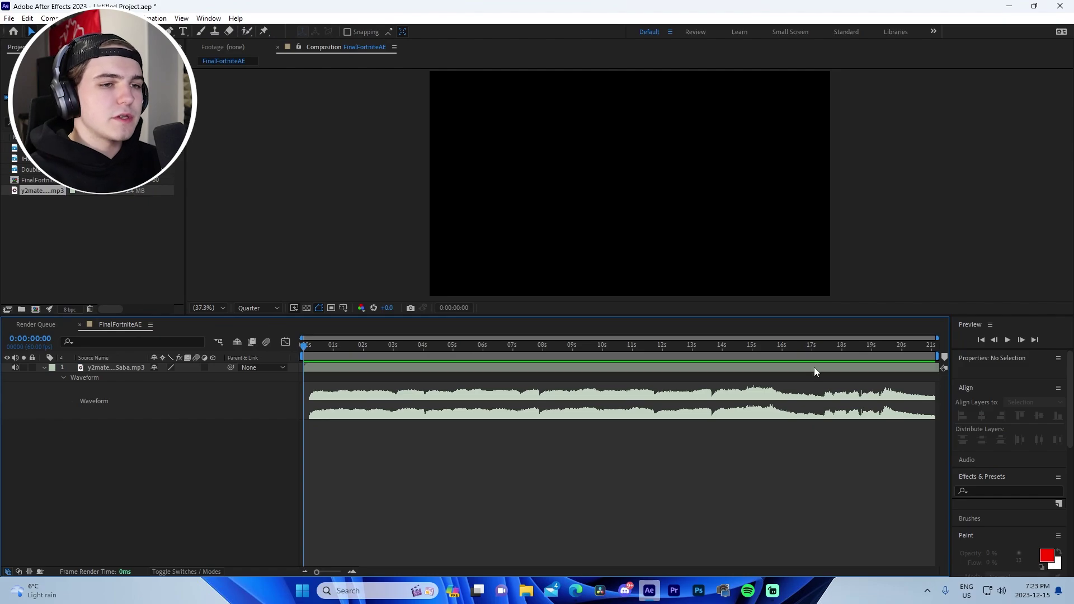
Step: Shift the song earlier in time and preview it while marking the beats
{"action": "left_click_drag", "start_coordinate": [814, 367], "coordinate": [397, 377]}
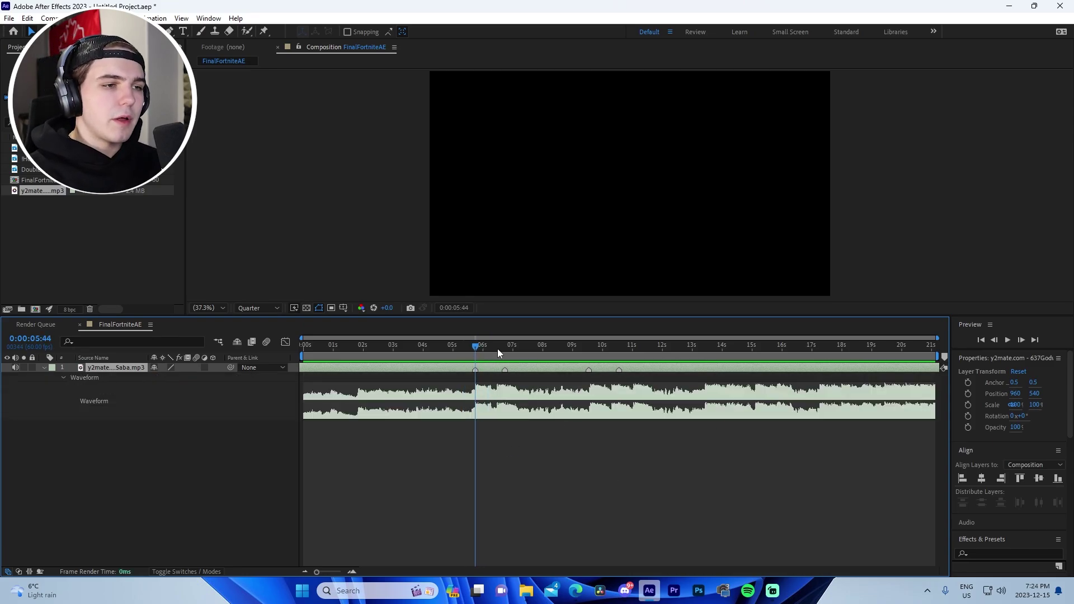
{"action": "key", "text": "space"}
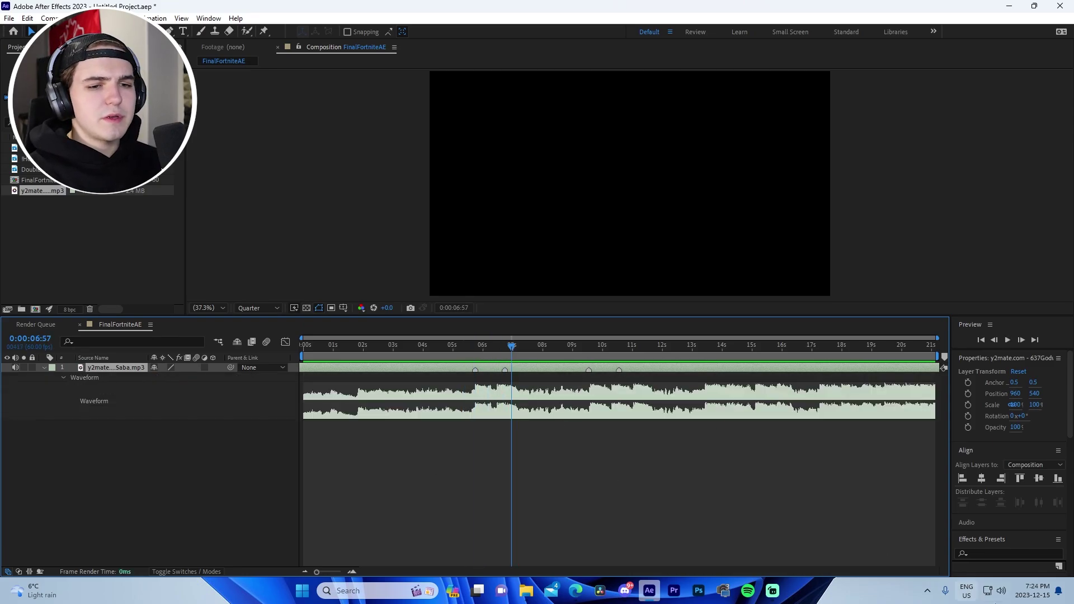
{"action": "right_click", "coordinate": [1002, 592]}
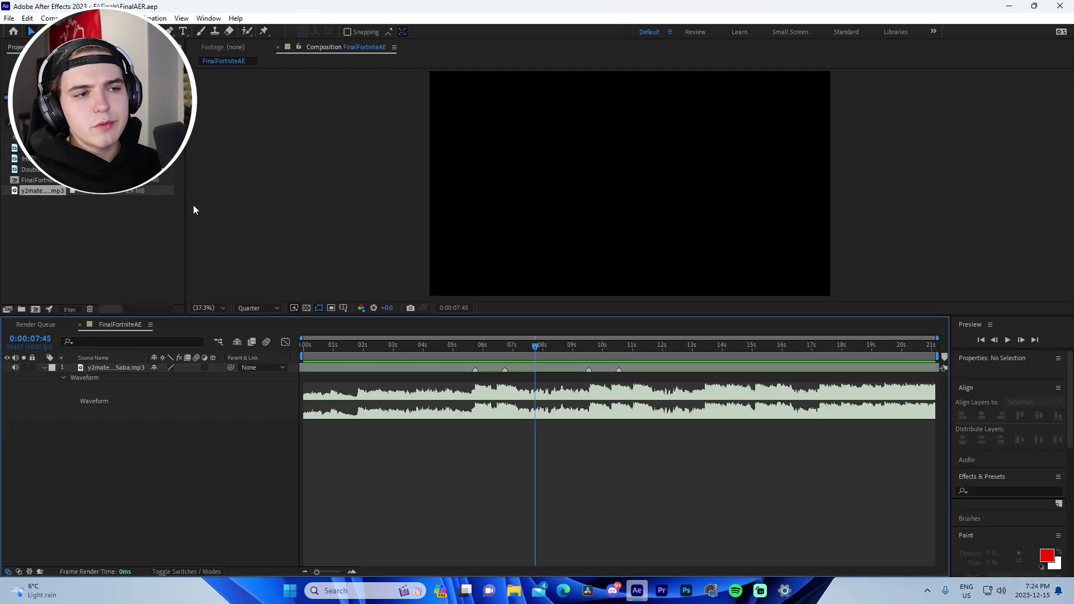
Step: Trim Double Edit Down 187.mp4 with in/out points and drop it in as layer 1 above the song
{"action": "double_click", "coordinate": [40, 169]}
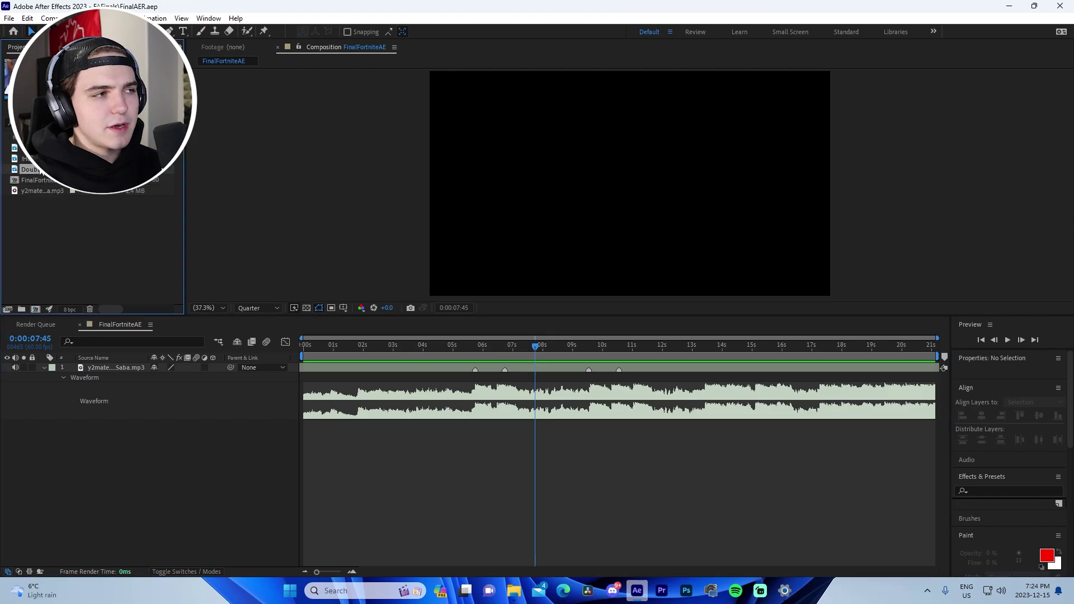
{"action": "mouse_move", "coordinate": [566, 286]}
{"action": "left_mouse_down"}
{"action": "mouse_move", "coordinate": [750, 306]}
{"action": "mouse_move", "coordinate": [864, 291]}
{"action": "mouse_move", "coordinate": [899, 297]}
{"action": "left_mouse_up"}
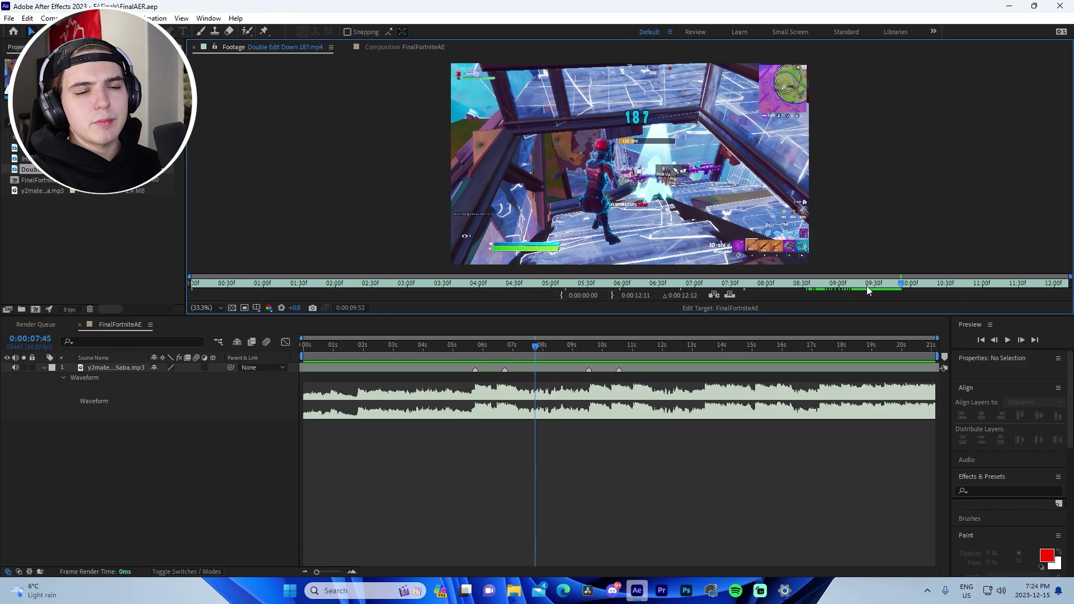
{"action": "left_click_drag", "start_coordinate": [867, 287], "coordinate": [904, 290]}
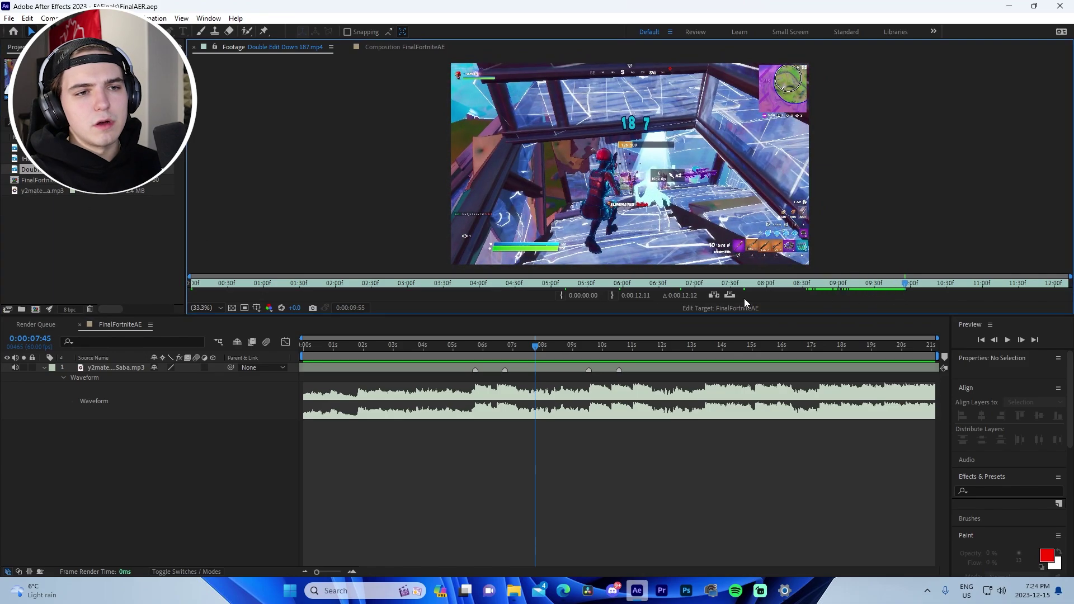
{"action": "left_click", "coordinate": [612, 296]}
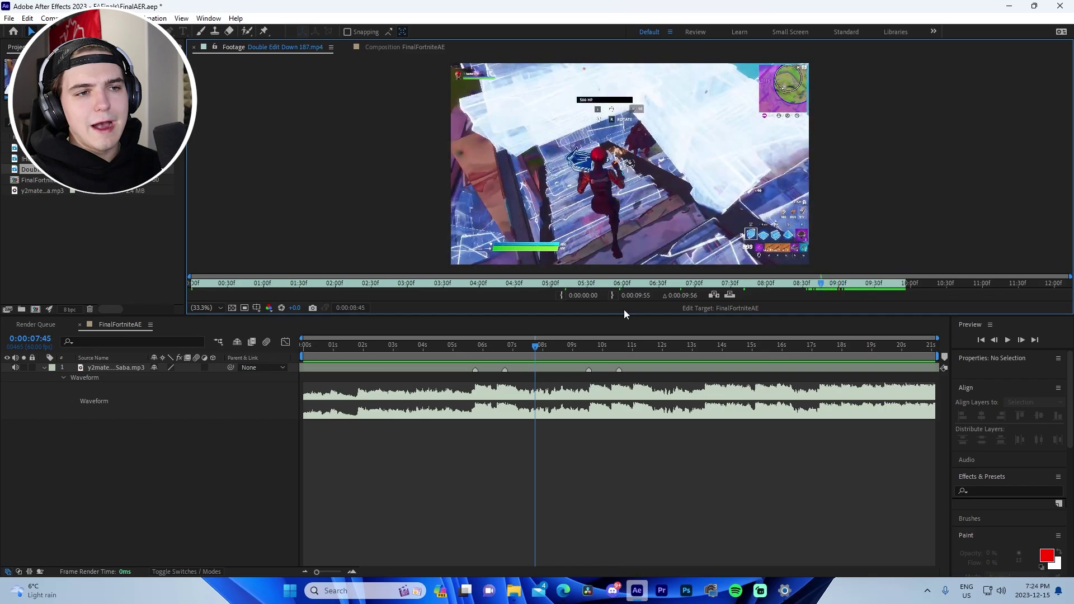
{"action": "left_click", "coordinate": [558, 297]}
{"action": "left_click_drag", "start_coordinate": [33, 169], "coordinate": [469, 350]}
{"action": "left_click", "coordinate": [551, 459]}
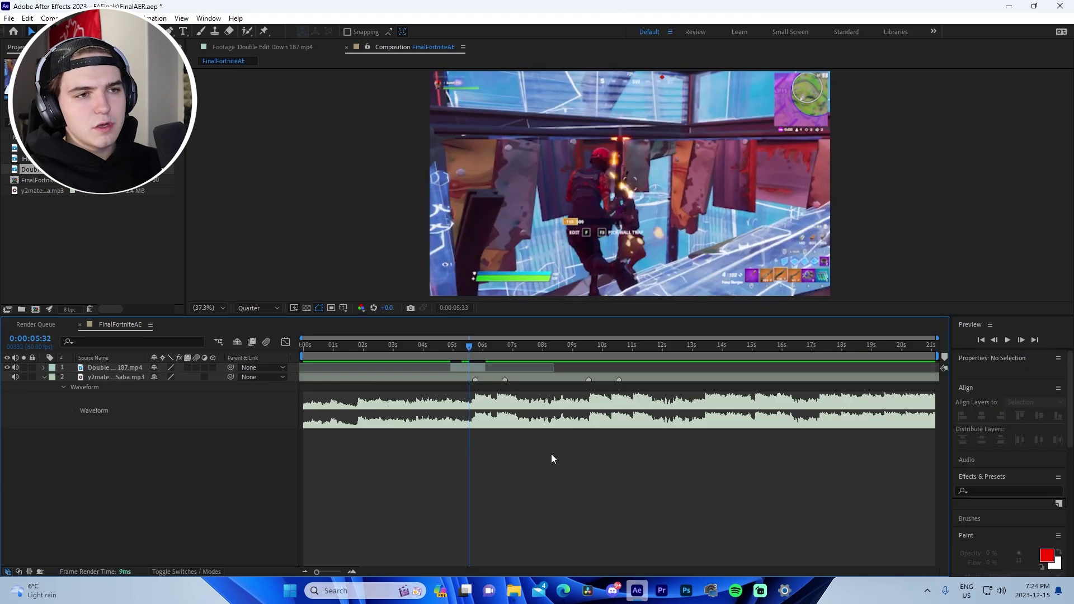
Step: Snap the clip's marker onto the song's beat marker and trim it to the next beat
{"action": "key", "text": "Page_Down"}
{"action": "key", "text": "Page_Down"}
{"action": "key", "text": "Page_Up"}
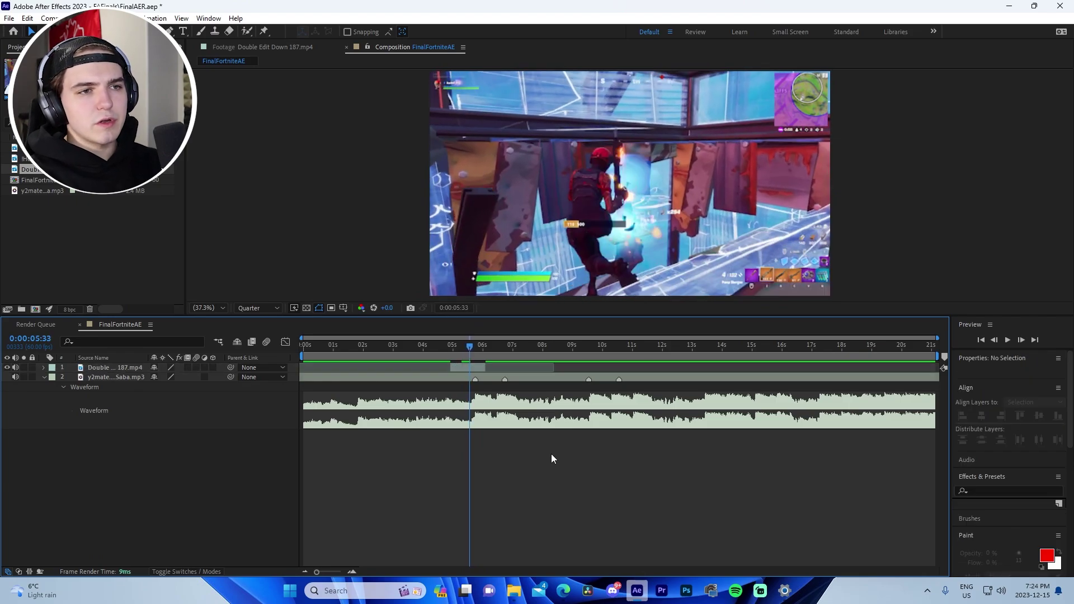
{"action": "left_click", "coordinate": [468, 370]}
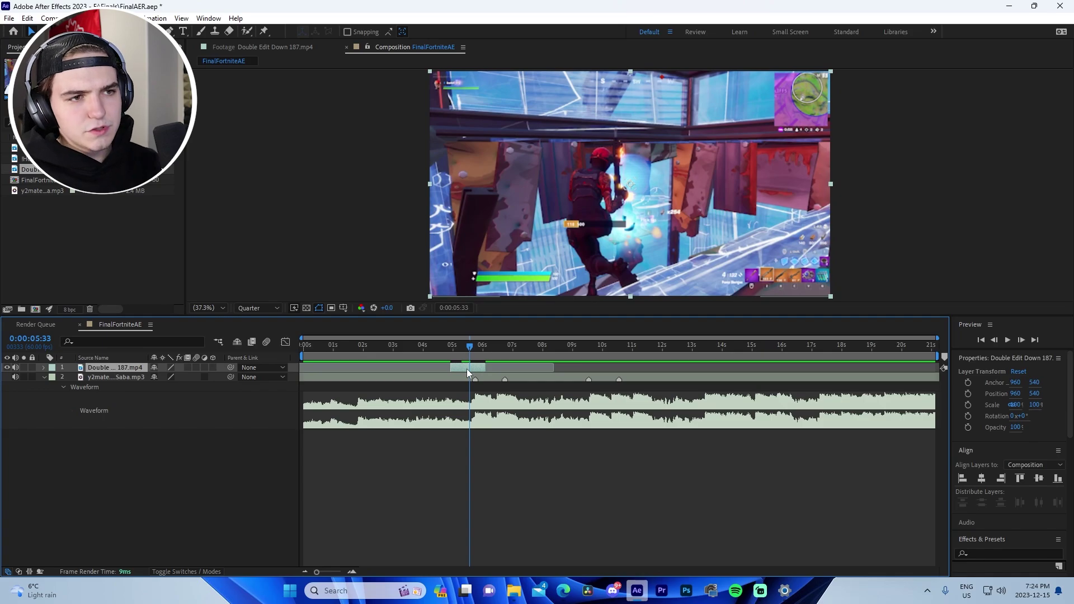
{"action": "key", "text": "Page_Down"}
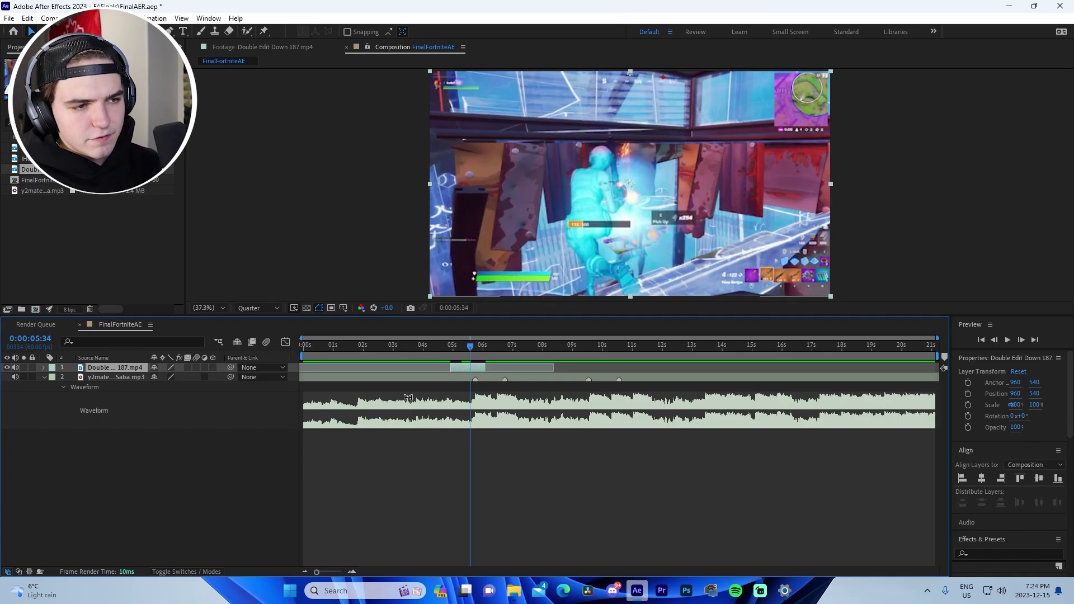
{"action": "double_click", "coordinate": [350, 573]}
{"action": "left_click_drag", "start_coordinate": [496, 370], "coordinate": [516, 372]}
{"action": "left_click", "coordinate": [495, 351]}
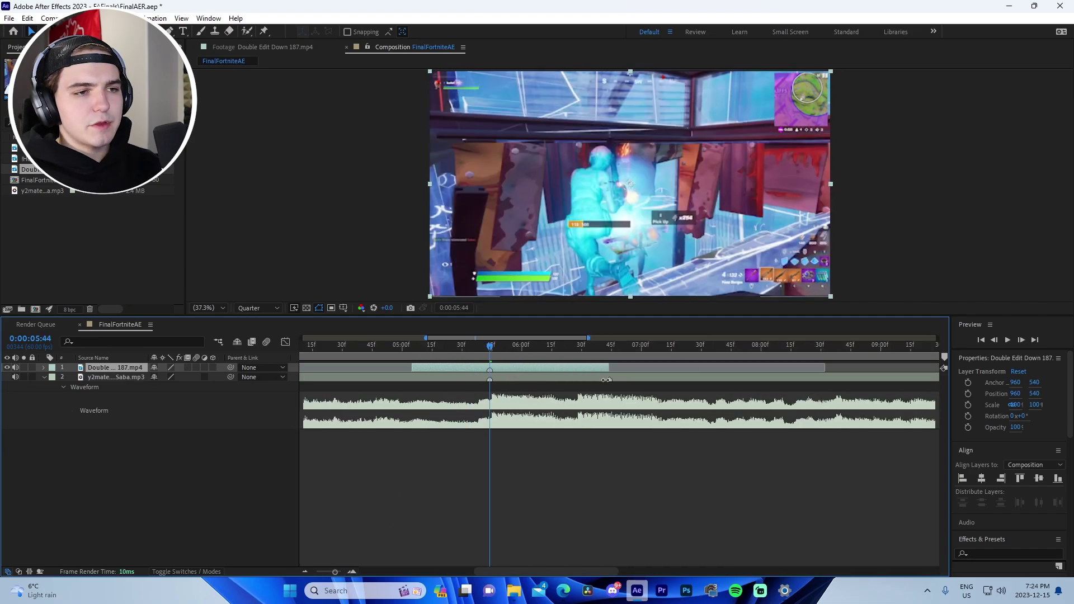
{"action": "left_click", "coordinate": [615, 350], "text": "shift"}
Step: Extend the clip's start back to 0:00 and preview the edit from the beginning
{"action": "left_click", "coordinate": [306, 573]}
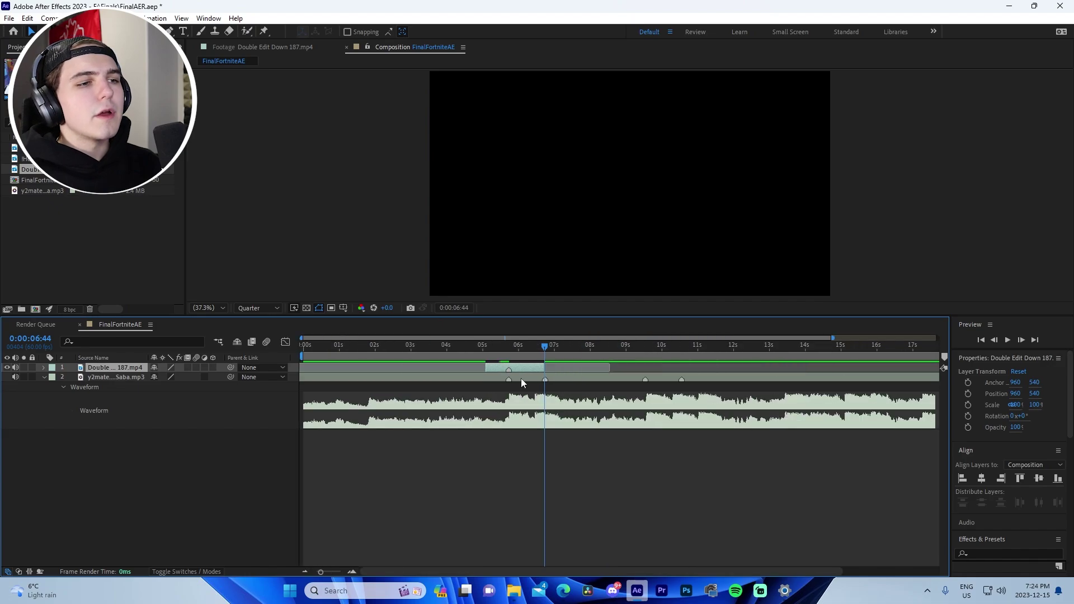
{"action": "left_click_drag", "start_coordinate": [486, 364], "coordinate": [304, 365]}
{"action": "key", "text": "Home"}
{"action": "key", "text": "space"}
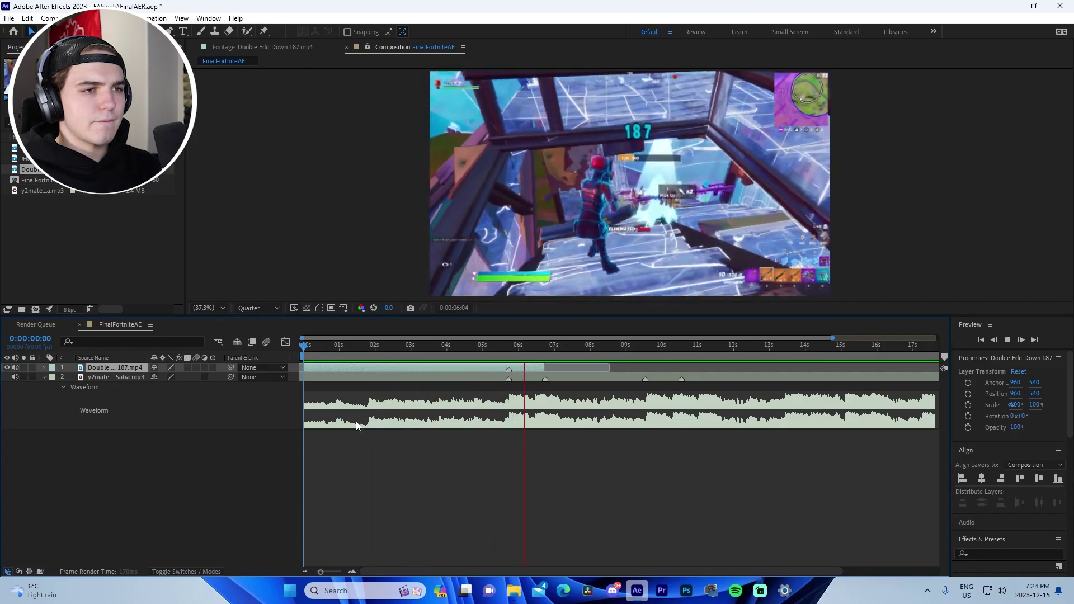
{"action": "key", "text": "space"}
Step: Trim the Heavy Snipe clip from 8:34 to 9:40 and place it in the composition
{"action": "double_click", "coordinate": [42, 159]}
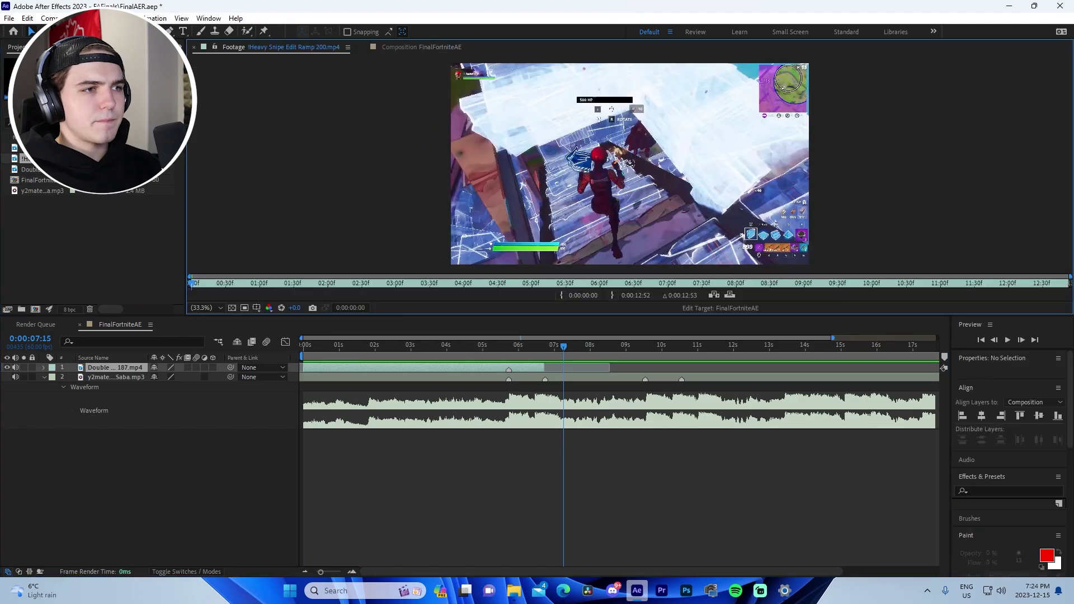
{"action": "left_click_drag", "start_coordinate": [562, 286], "coordinate": [849, 291]}
{"action": "left_click", "coordinate": [613, 295]}
{"action": "left_click", "coordinate": [781, 284]}
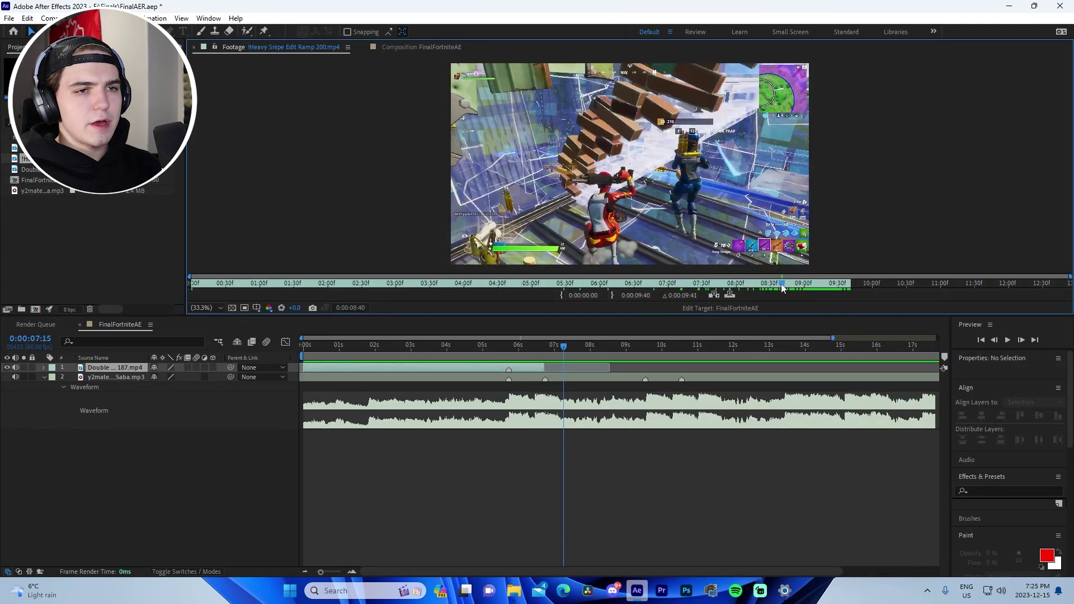
{"action": "left_click_drag", "start_coordinate": [781, 283], "coordinate": [775, 286]}
{"action": "left_click", "coordinate": [562, 295]}
{"action": "left_click_drag", "start_coordinate": [42, 159], "coordinate": [605, 347]}
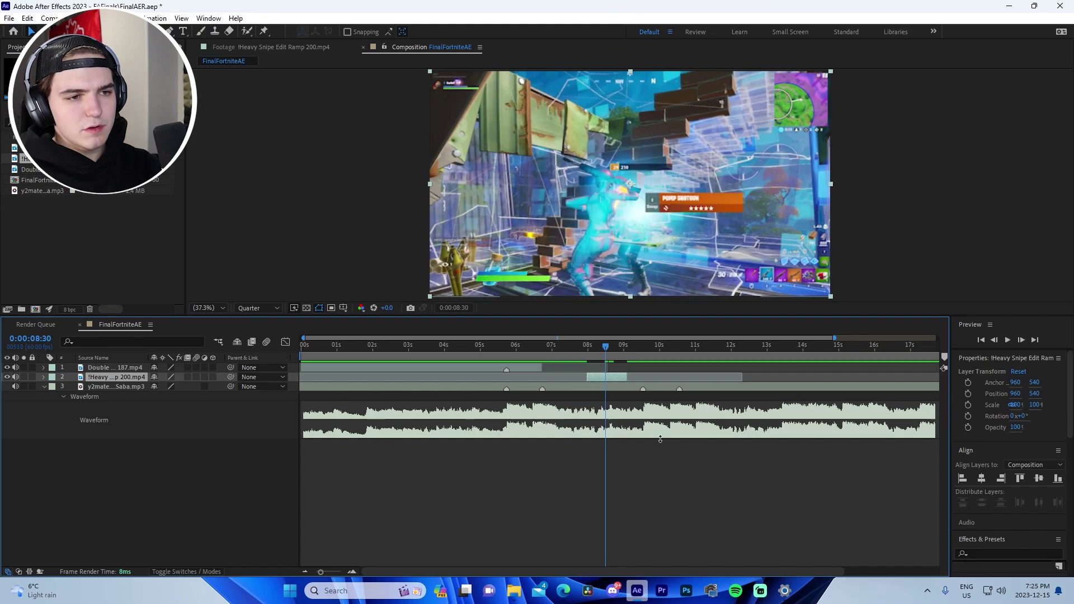
Step: Slide the Heavy Snipe clip onto the 09:32 beat marker and extend its start earlier
{"action": "left_click", "coordinate": [348, 573]}
{"action": "left_click_drag", "start_coordinate": [694, 346], "coordinate": [680, 348]}
{"action": "mouse_move", "coordinate": [629, 377]}
{"action": "left_mouse_down"}
{"action": "mouse_move", "coordinate": [702, 402]}
{"action": "mouse_move", "coordinate": [757, 385]}
{"action": "left_mouse_up"}
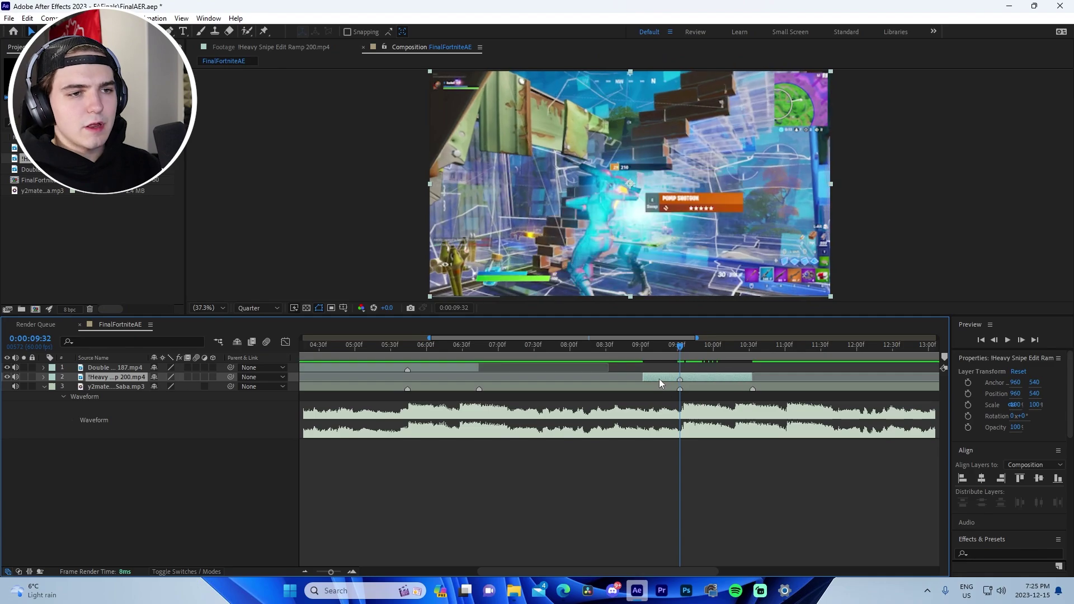
{"action": "left_click_drag", "start_coordinate": [637, 377], "coordinate": [482, 390]}
{"action": "left_click", "coordinate": [478, 347]}
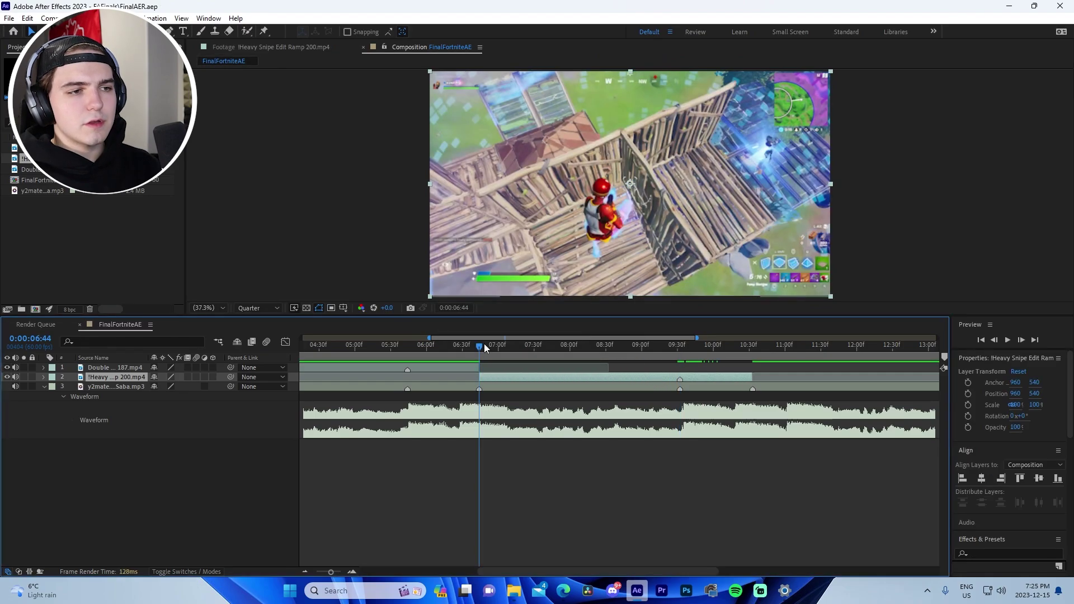
{"action": "left_click", "coordinate": [715, 345]}
{"action": "key", "text": "space"}
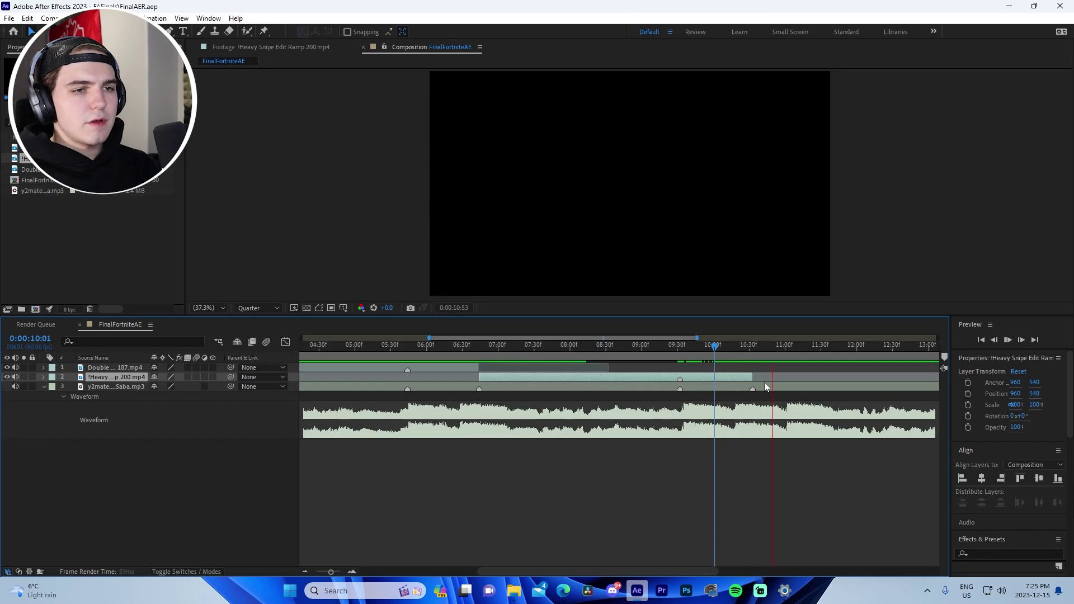
{"action": "left_click", "coordinate": [754, 347]}
Step: Cut the song off at 10:33 and preview the edit from around 5 seconds
{"action": "key", "text": "Delete"}
{"action": "left_click", "coordinate": [811, 389]}
{"action": "key", "text": "ctrl+shift+d"}
{"action": "key", "text": "Delete"}
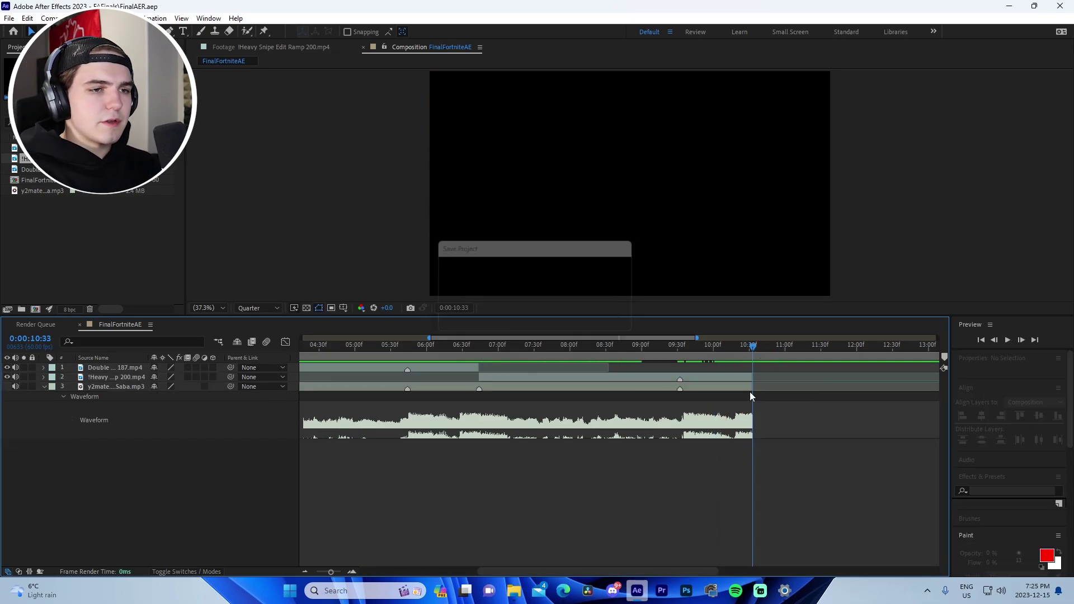
{"action": "left_click", "coordinate": [304, 572]}
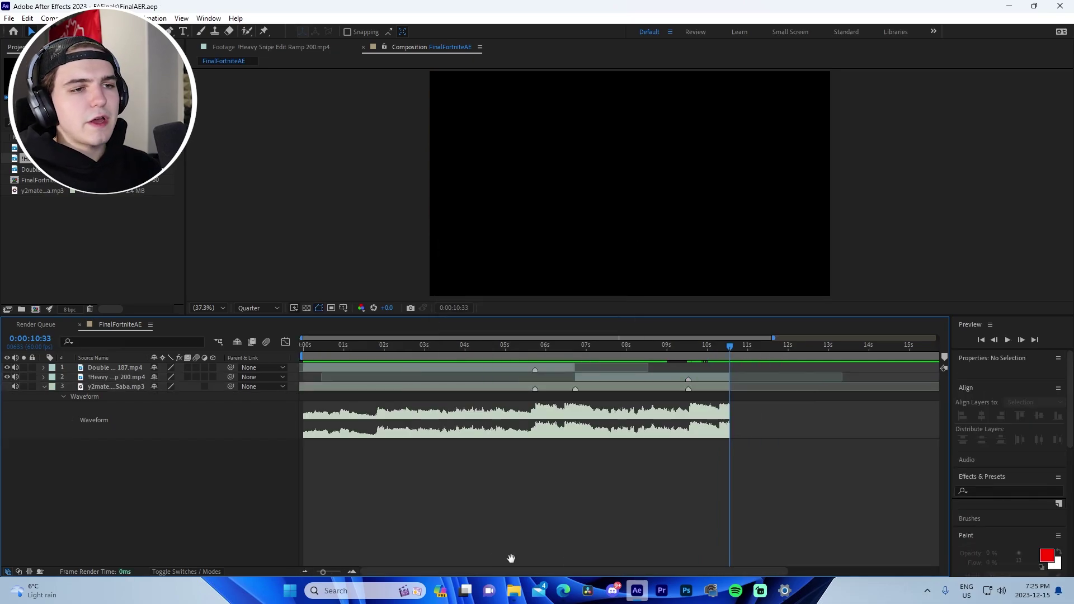
{"action": "left_click", "coordinate": [521, 359]}
{"action": "key", "text": "space"}
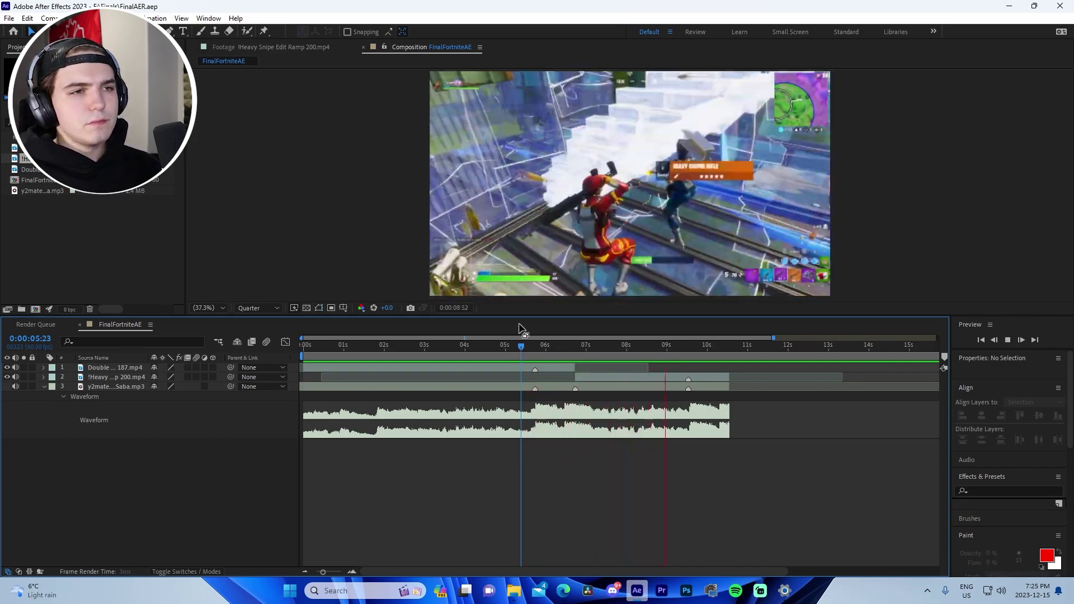
{"action": "left_click", "coordinate": [510, 357]}
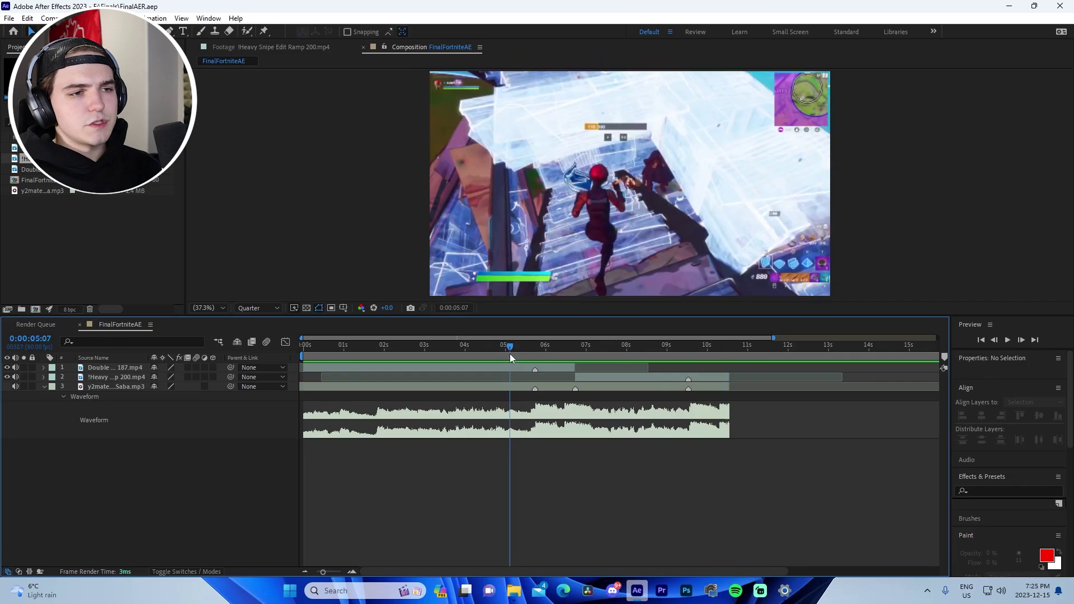
{"action": "left_click_drag", "start_coordinate": [510, 355], "coordinate": [512, 366]}
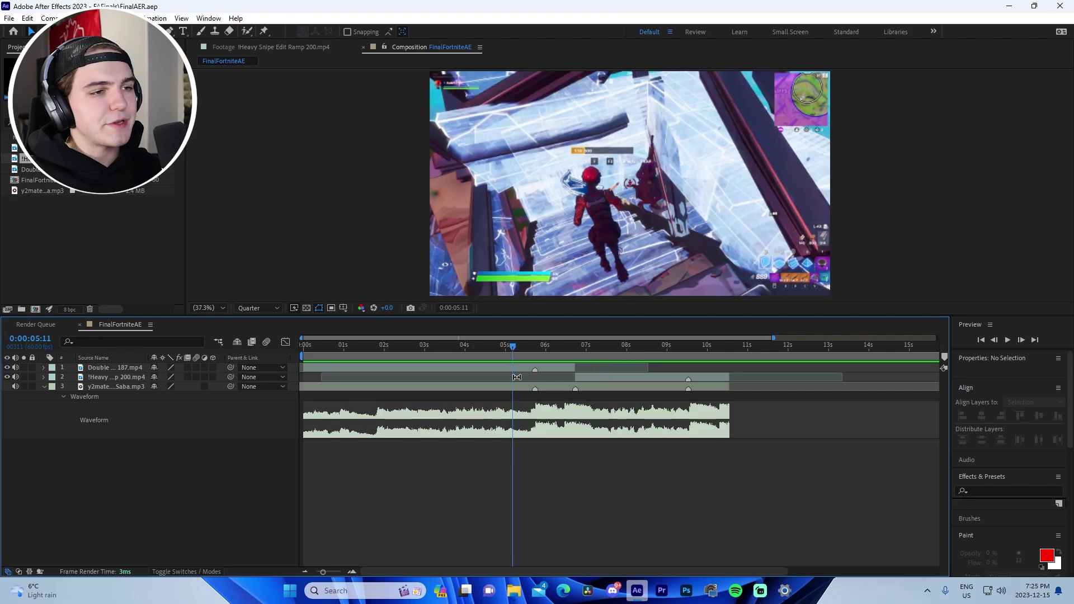
{"action": "left_click", "coordinate": [499, 357]}
{"action": "left_click_drag", "start_coordinate": [499, 357], "coordinate": [518, 356]}
{"action": "left_click", "coordinate": [526, 367]}
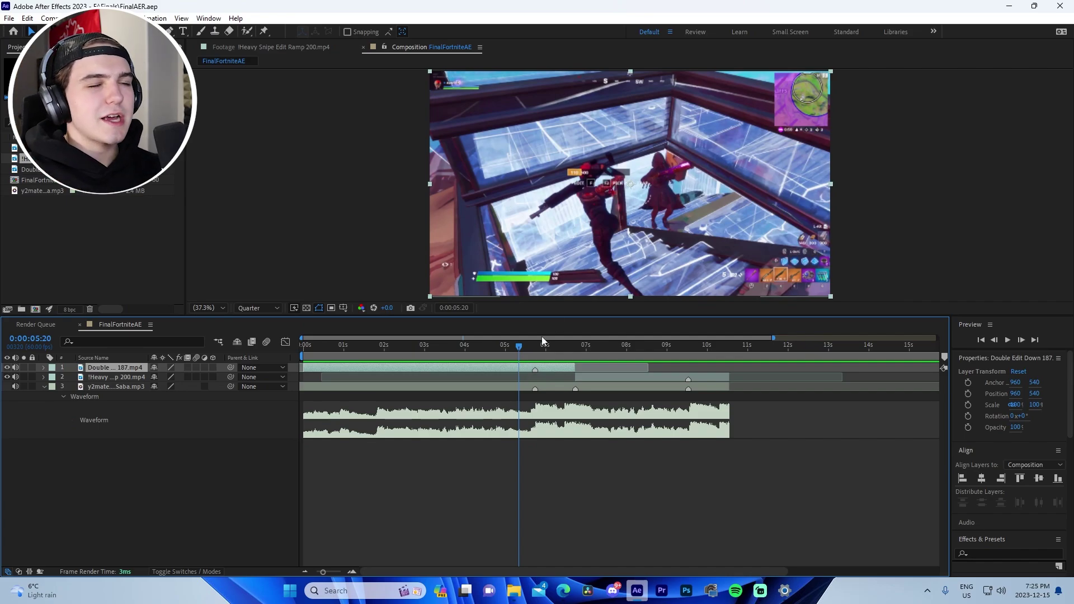
{"action": "key", "text": "slash"}
{"action": "scroll", "coordinate": [555, 164], "scroll_direction": "down", "scroll_amount": 2}
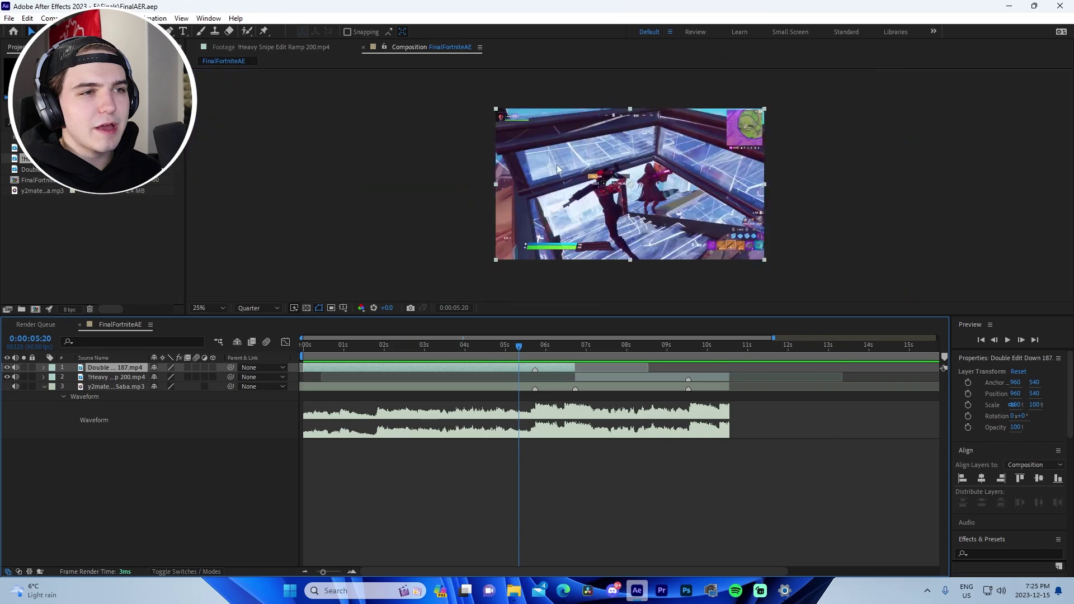
{"action": "scroll", "coordinate": [564, 182], "scroll_direction": "up", "scroll_amount": 1}
{"action": "left_click_drag", "start_coordinate": [526, 350], "coordinate": [518, 350]}
{"action": "key", "text": "ctrl+shift+d"}
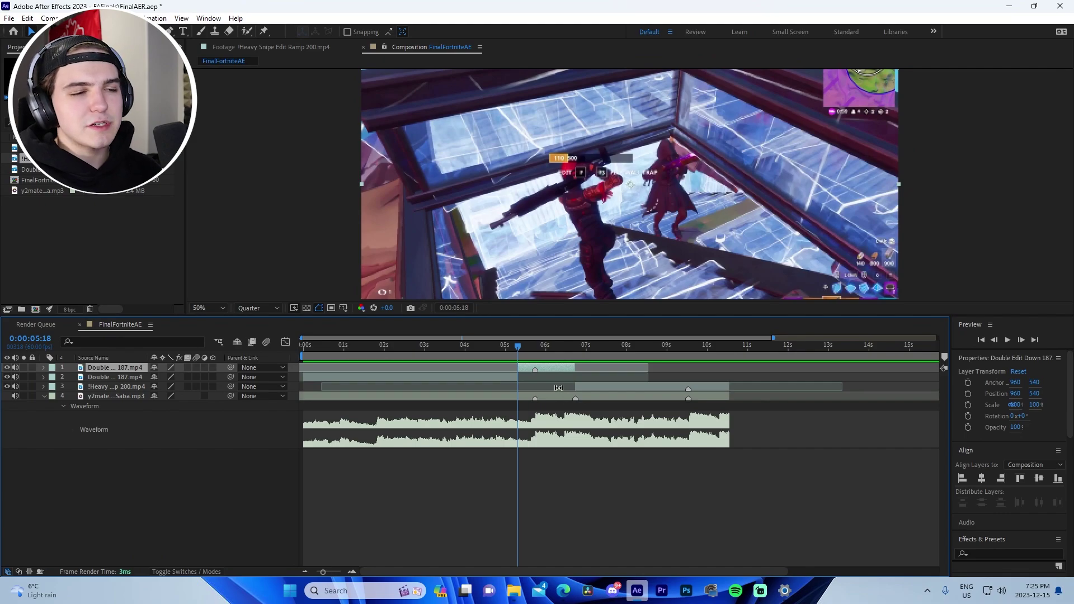
Step: Duplicate the split-off piece, hide the lower copy and park the time at 5:18
{"action": "key", "text": "ctrl+d"}
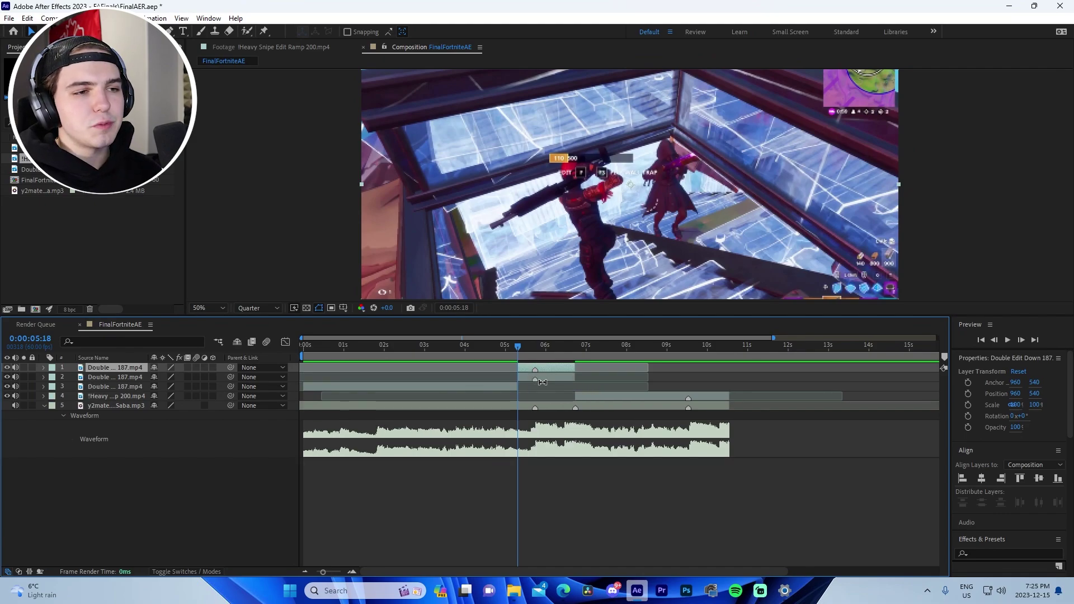
{"action": "left_click", "coordinate": [567, 378]}
{"action": "left_click", "coordinate": [556, 368]}
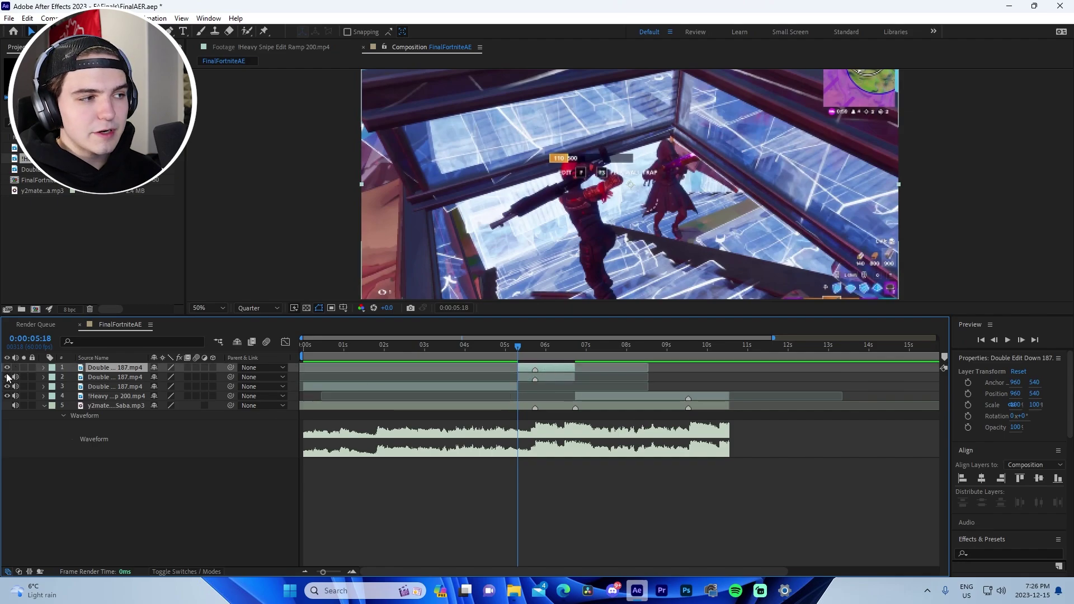
{"action": "left_click", "coordinate": [553, 381]}
{"action": "left_click", "coordinate": [558, 370]}
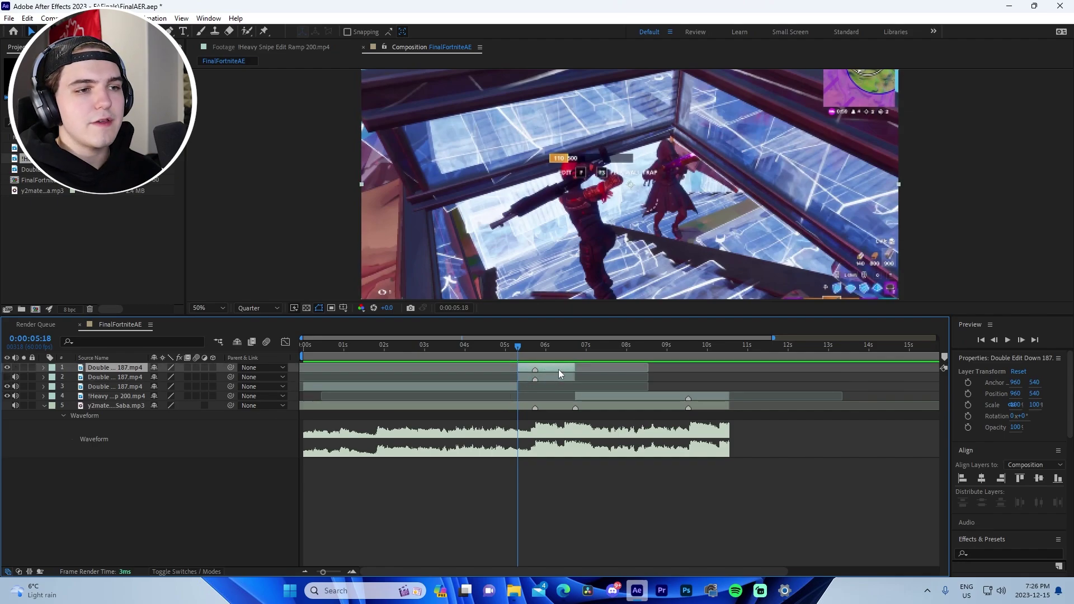
{"action": "mouse_move", "coordinate": [519, 347]}
{"action": "left_mouse_down"}
{"action": "mouse_move", "coordinate": [540, 352]}
{"action": "mouse_move", "coordinate": [529, 355]}
{"action": "left_mouse_up"}
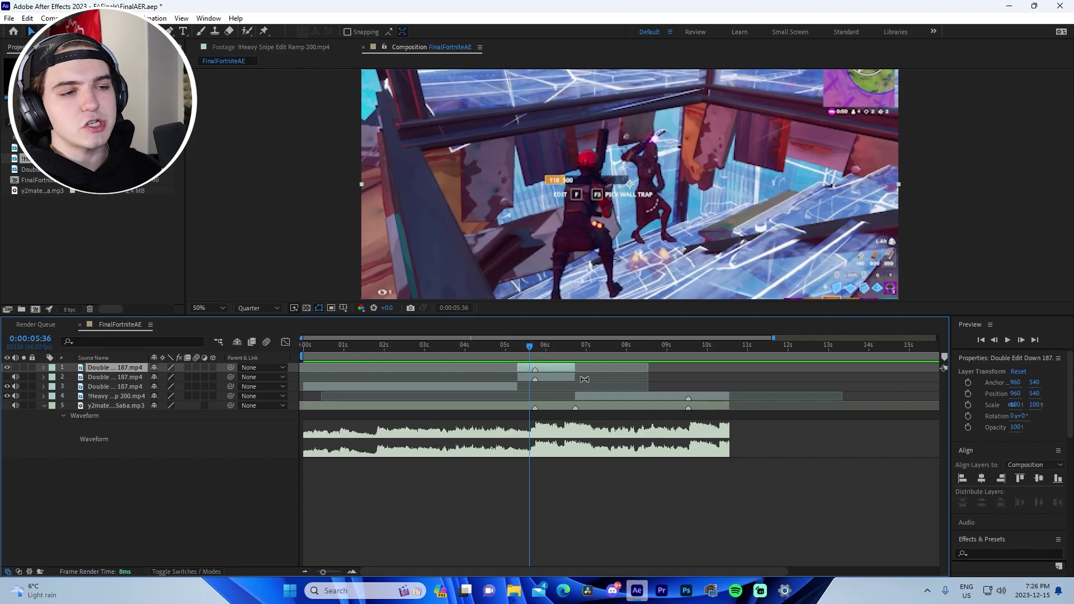
{"action": "left_click", "coordinate": [515, 349]}
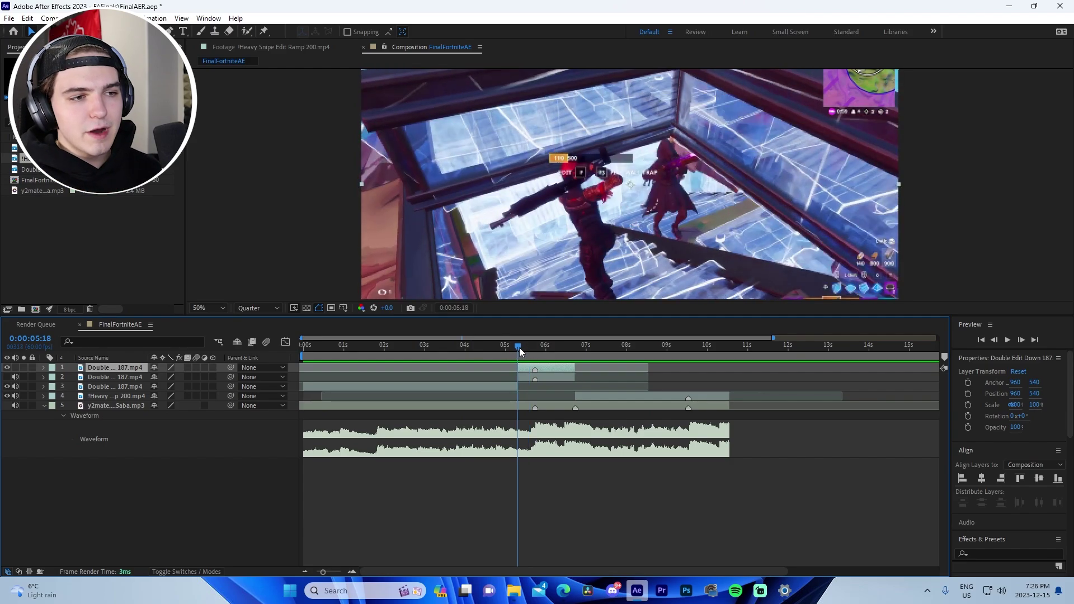
Step: Enable Time Remap on the top piece with keyframes at 5:44 and 6:44, then Easy Ease them
{"action": "key", "text": "ctrl+alt+t"}
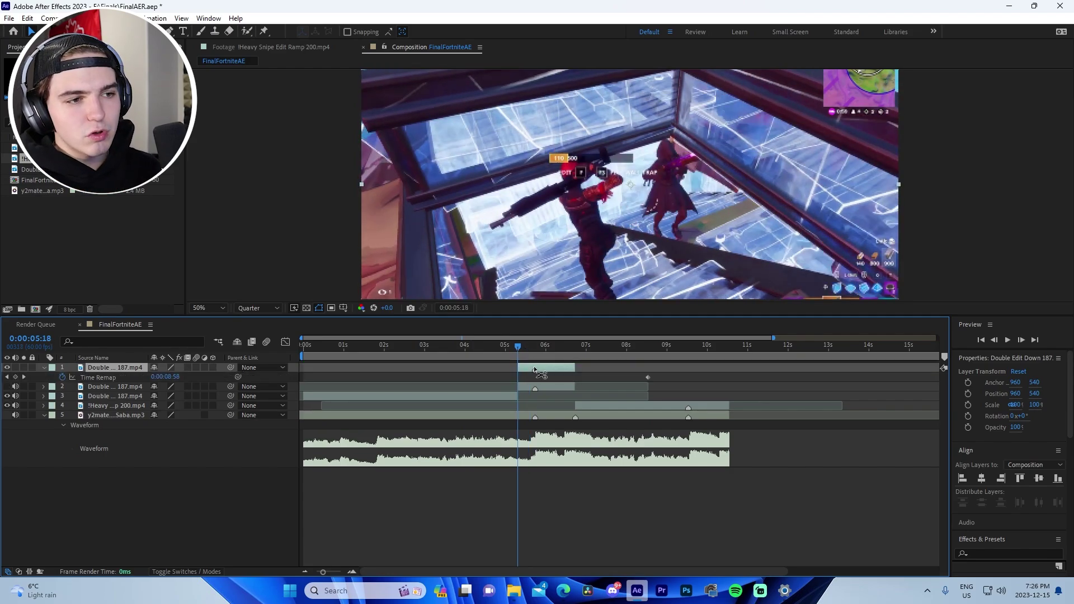
{"action": "key", "text": "k"}
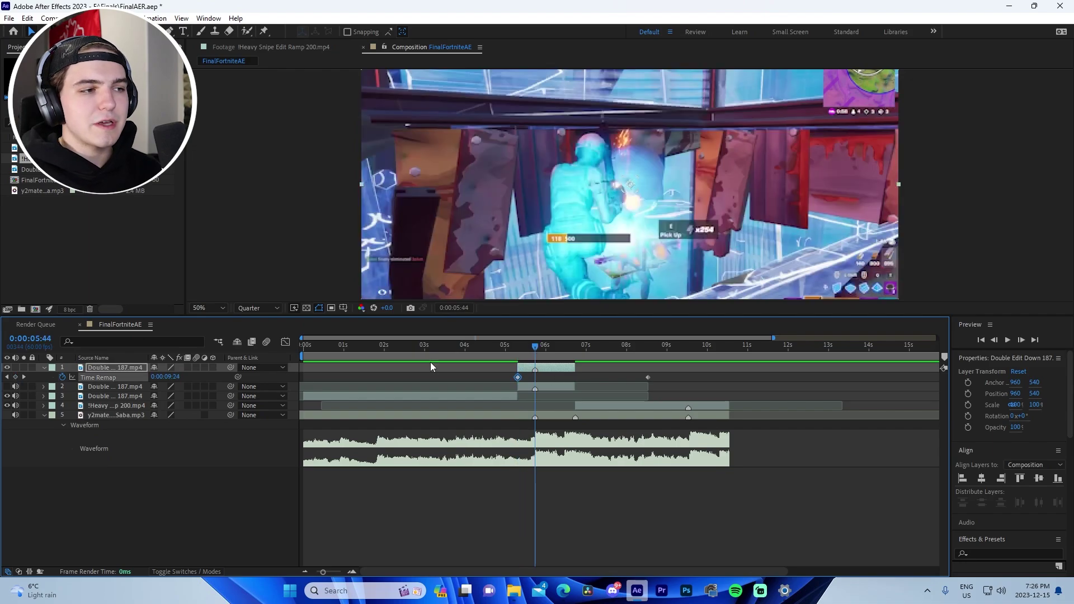
{"action": "key", "text": "k"}
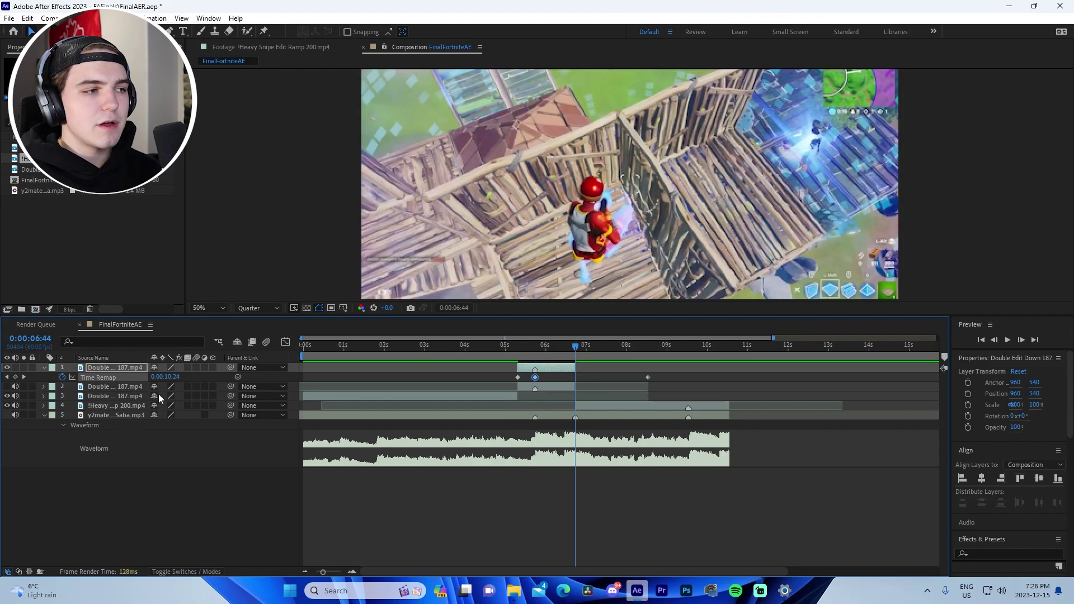
{"action": "left_click", "coordinate": [498, 371]}
{"action": "left_click_drag", "start_coordinate": [519, 380], "coordinate": [602, 380]}
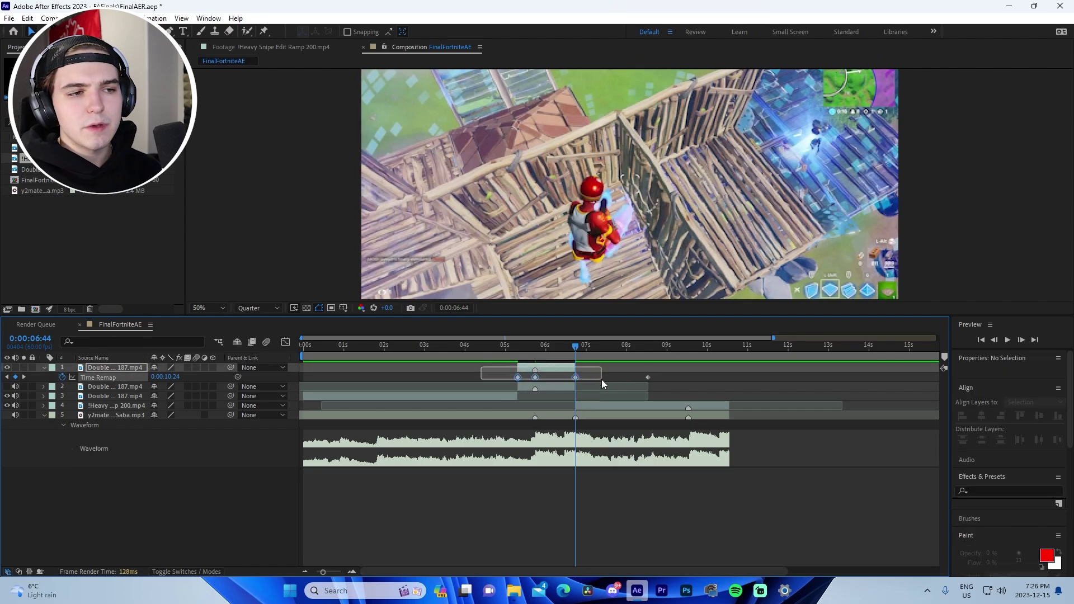
{"action": "key", "text": "F9"}
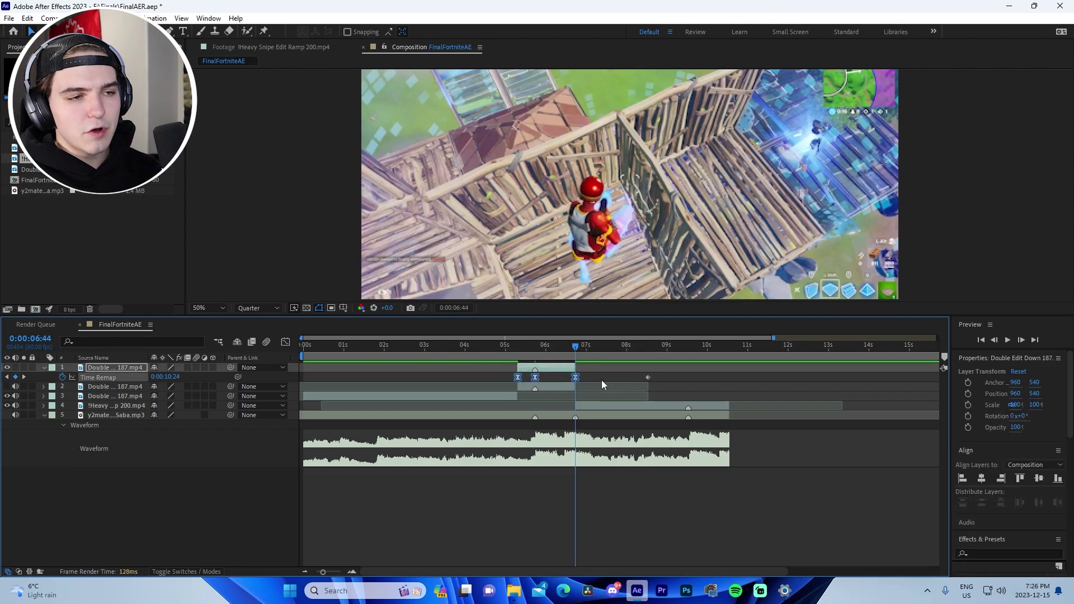
{"action": "left_click", "coordinate": [286, 343]}
Step: Reshape the Time Remap curve's keyframe handles to steepen the ramp, then preview it
{"action": "key", "text": "equal"}
{"action": "left_click", "coordinate": [396, 440]}
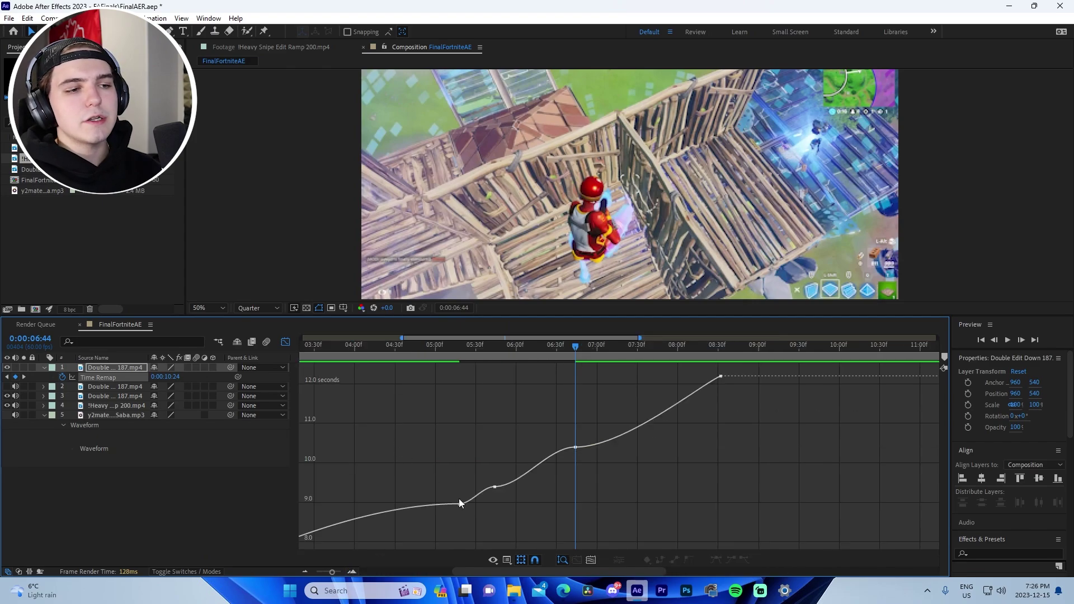
{"action": "left_click", "coordinate": [460, 504]}
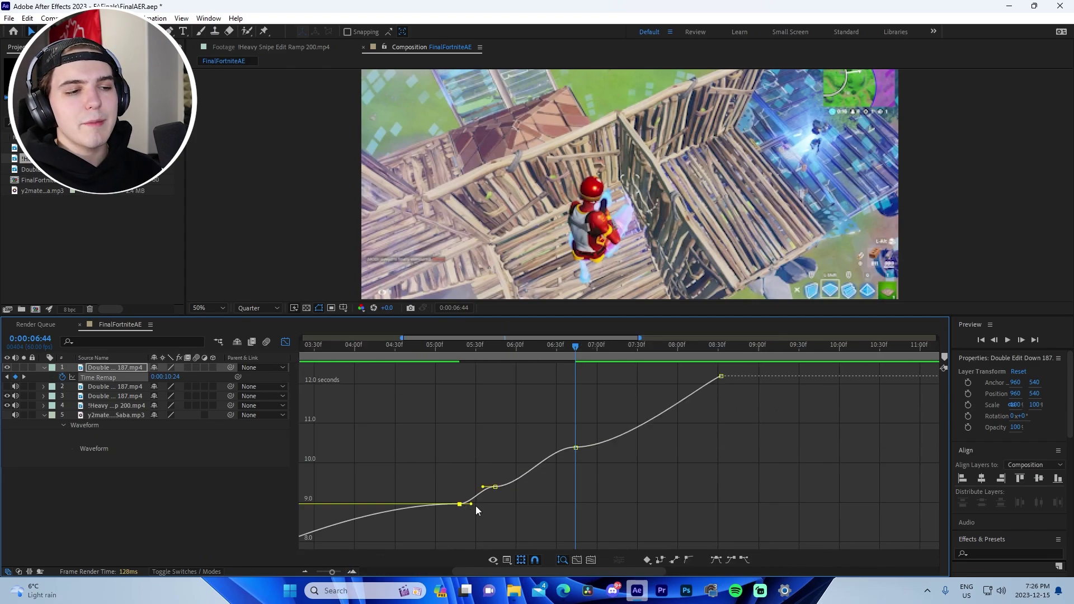
{"action": "left_click_drag", "start_coordinate": [472, 504], "coordinate": [471, 501]}
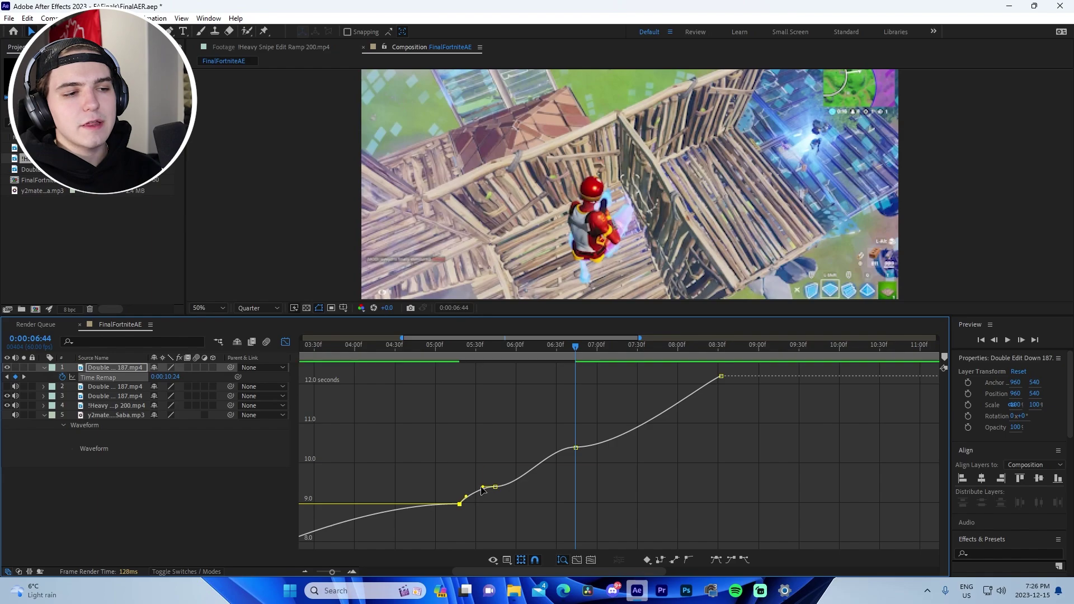
{"action": "left_click", "coordinate": [496, 486]}
{"action": "left_click_drag", "start_coordinate": [522, 487], "coordinate": [484, 469]}
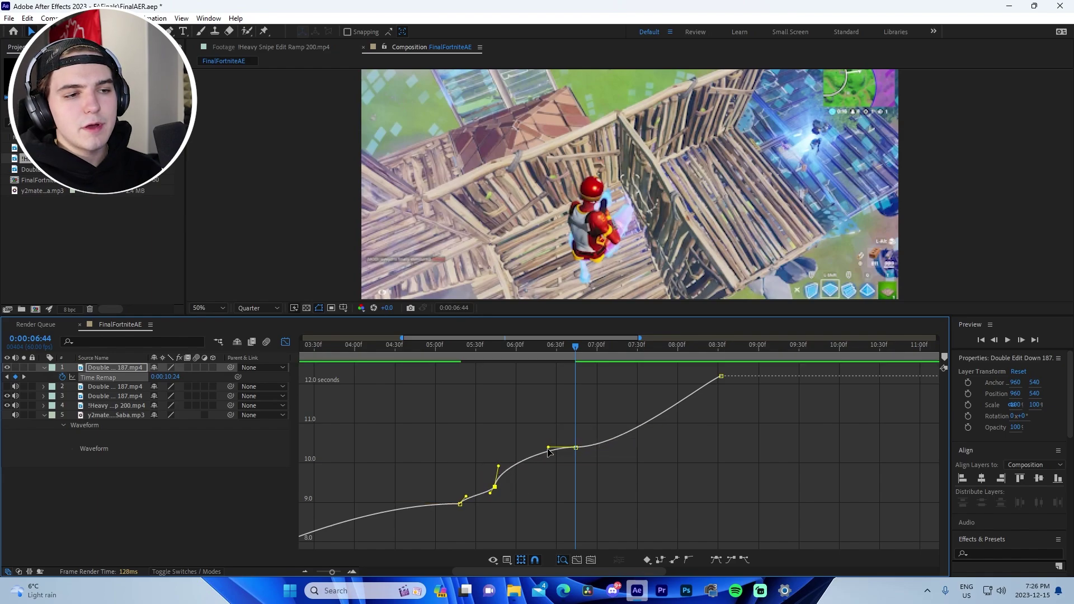
{"action": "left_click_drag", "start_coordinate": [548, 448], "coordinate": [572, 485]}
{"action": "left_click_drag", "start_coordinate": [576, 448], "coordinate": [621, 447]}
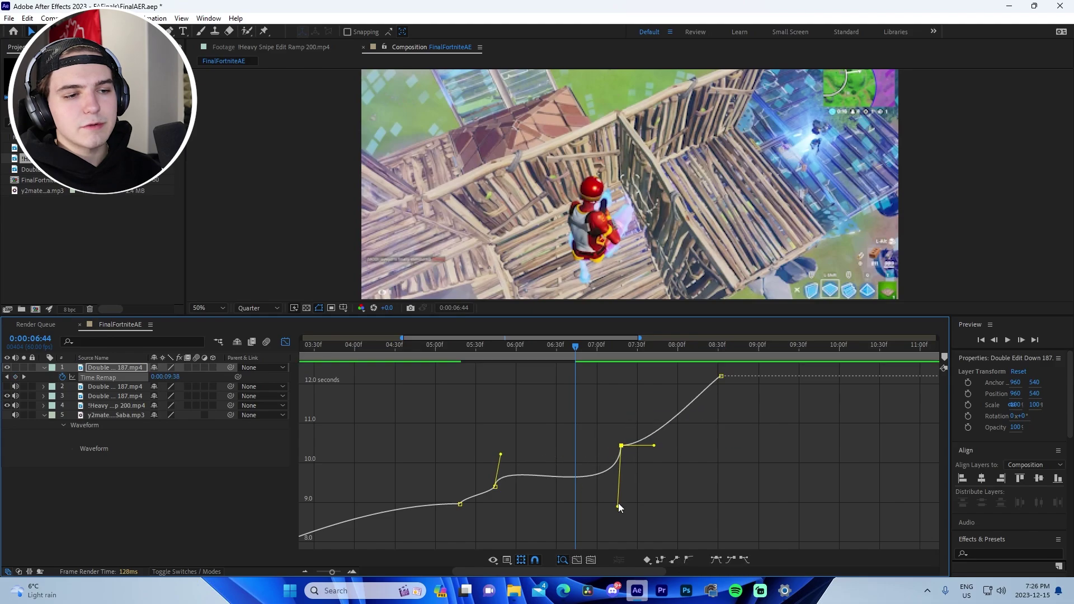
{"action": "left_click_drag", "start_coordinate": [617, 506], "coordinate": [620, 477]}
{"action": "left_click", "coordinate": [395, 345]}
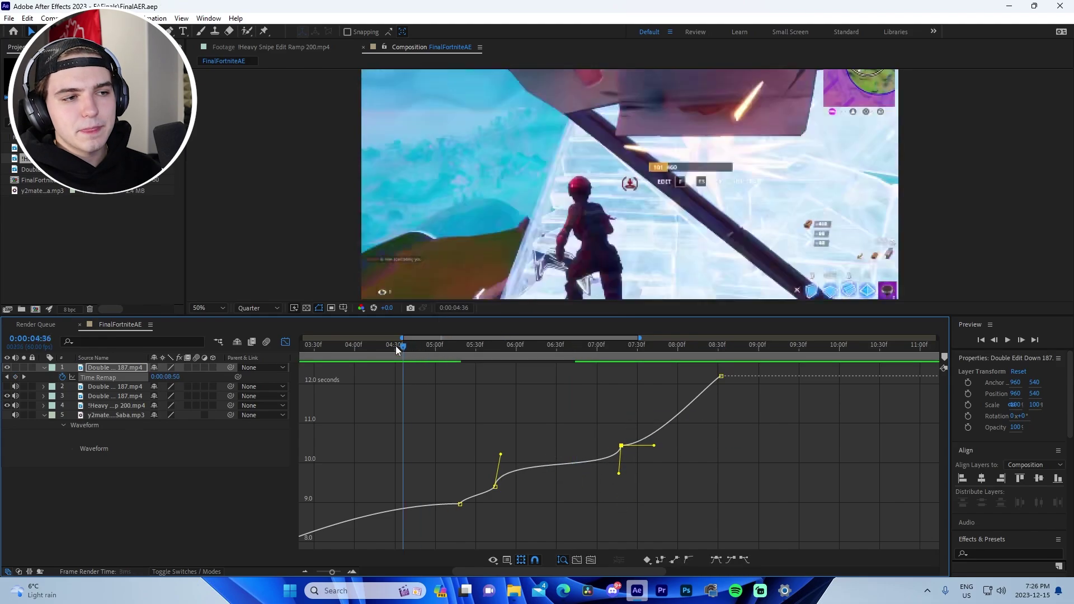
{"action": "key", "text": "space"}
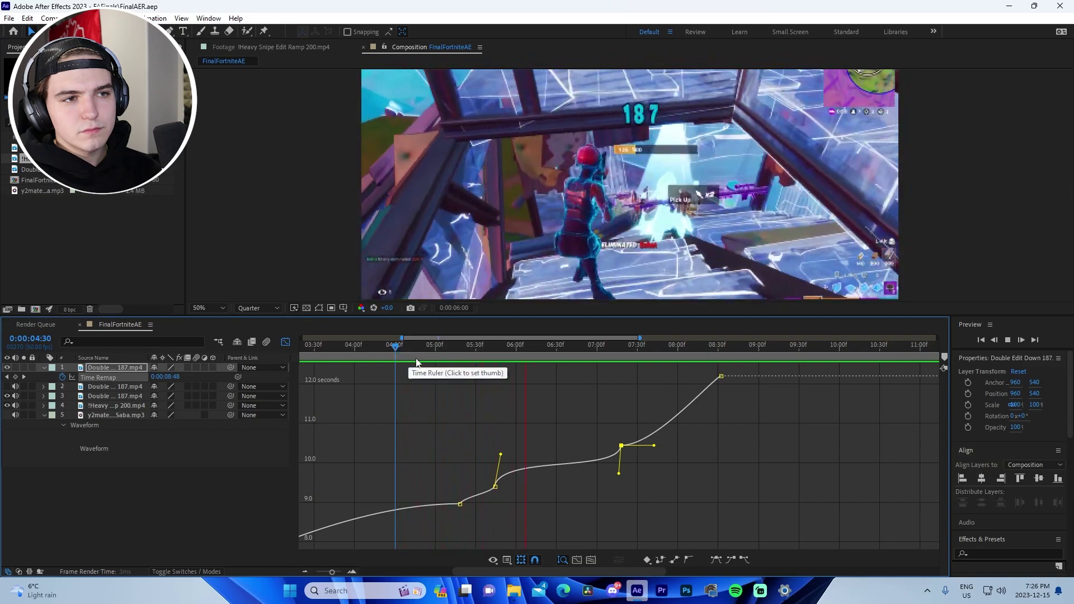
{"action": "key", "text": "space"}
Step: Refine the handles and push the second ramp keyframe later, previewing until it lands well
{"action": "left_click_drag", "start_coordinate": [501, 455], "coordinate": [501, 462]}
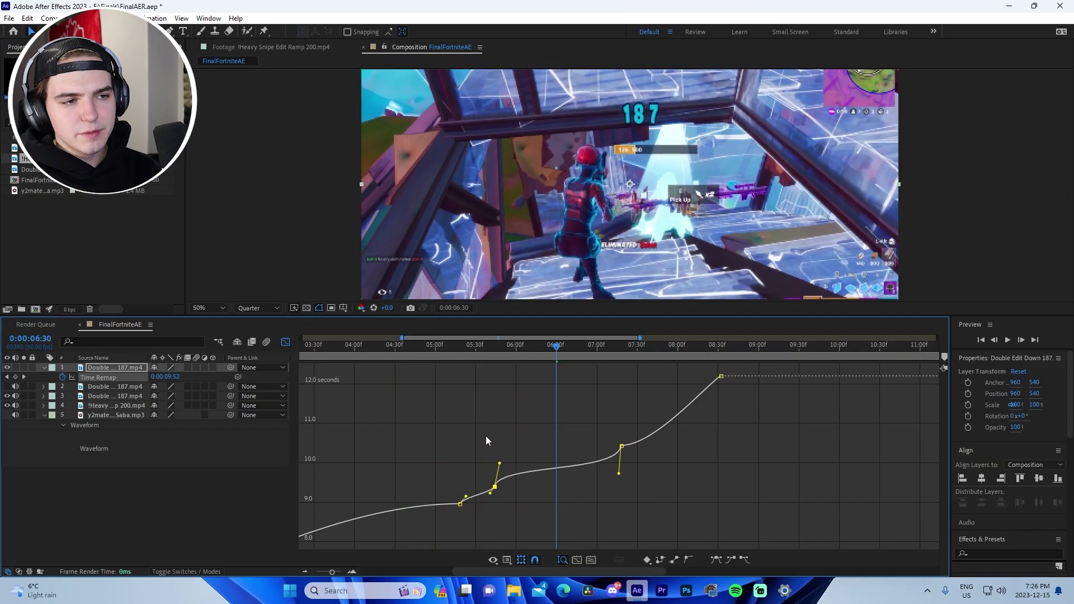
{"action": "left_click", "coordinate": [432, 348]}
{"action": "key", "text": "space"}
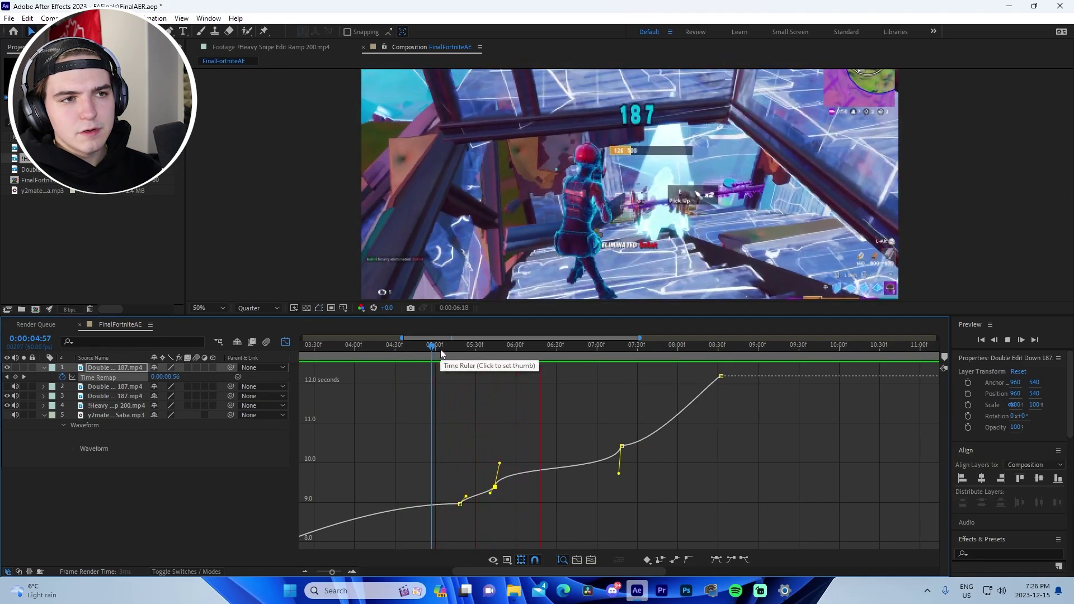
{"action": "key", "text": "space"}
{"action": "left_click_drag", "start_coordinate": [501, 464], "coordinate": [502, 454]}
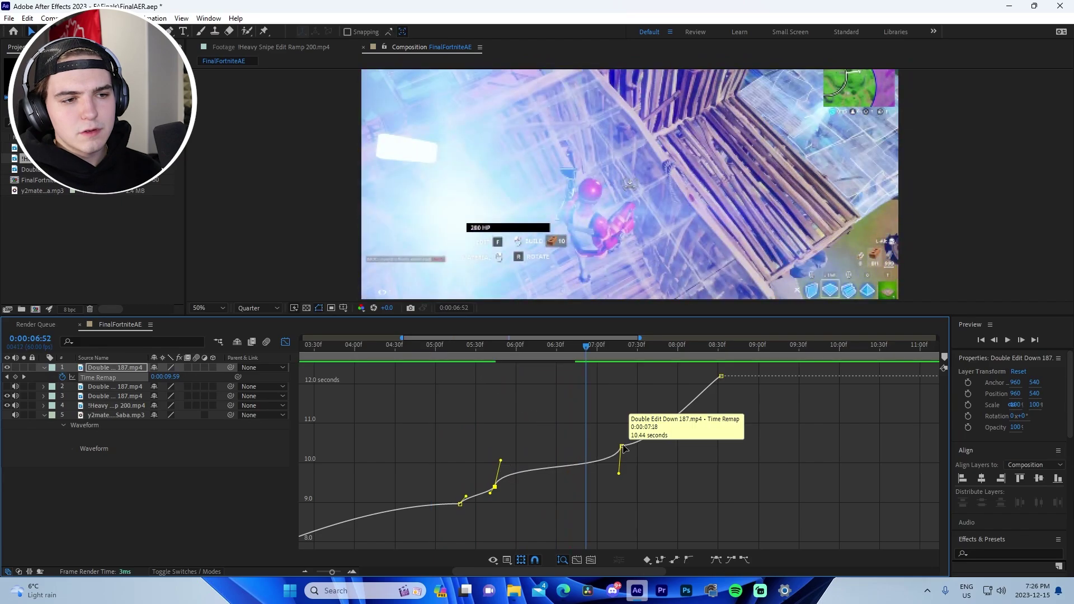
{"action": "left_click_drag", "start_coordinate": [621, 446], "coordinate": [653, 469]}
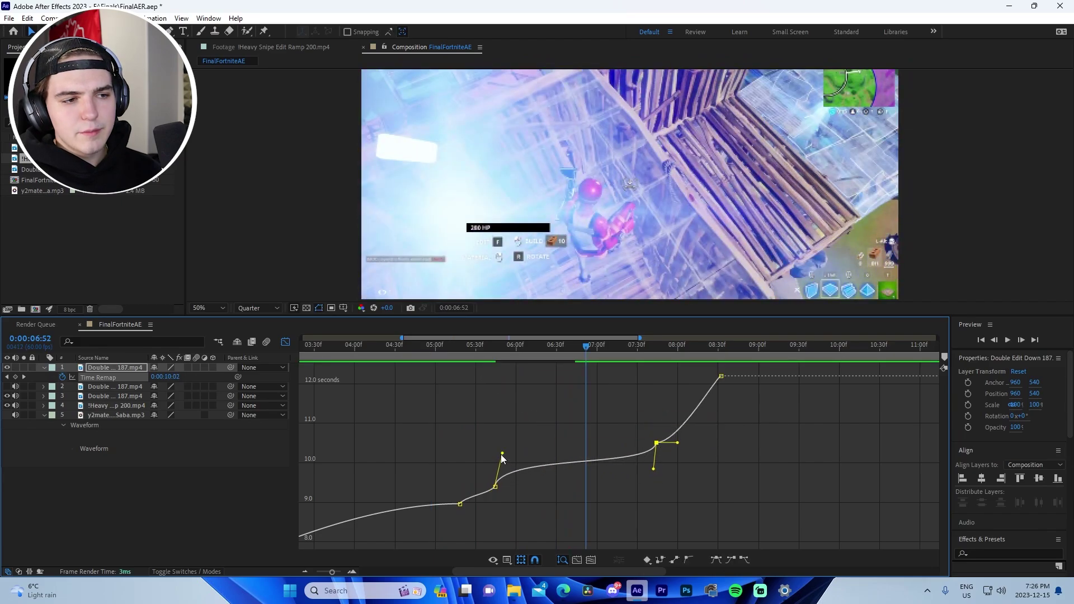
{"action": "left_click_drag", "start_coordinate": [502, 454], "coordinate": [499, 462]}
{"action": "left_click", "coordinate": [438, 348]}
{"action": "key", "text": "space"}
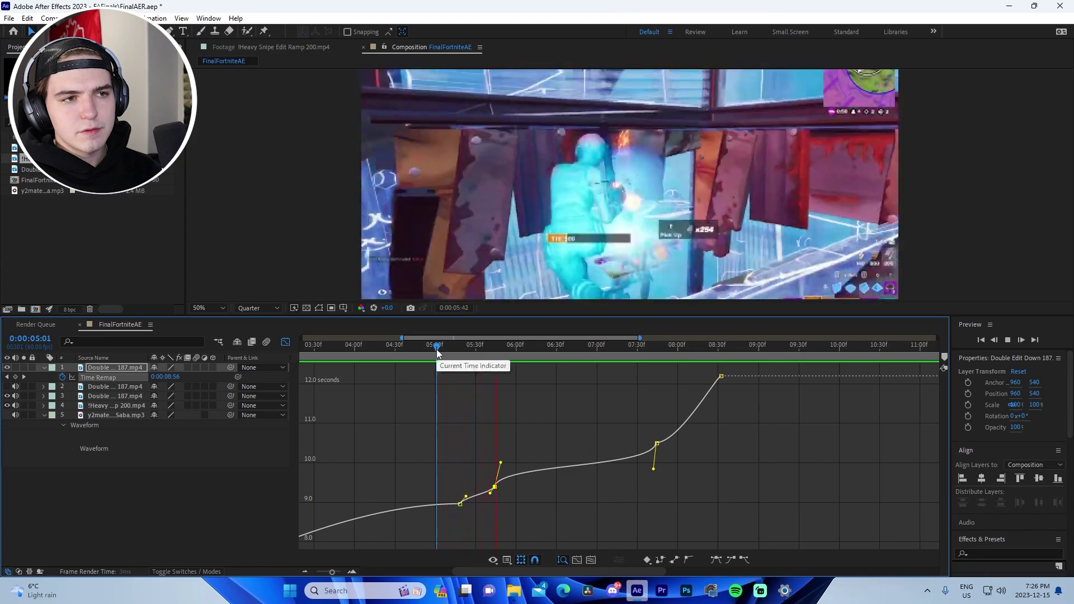
{"action": "key", "text": "space"}
{"action": "left_click", "coordinate": [286, 342]}
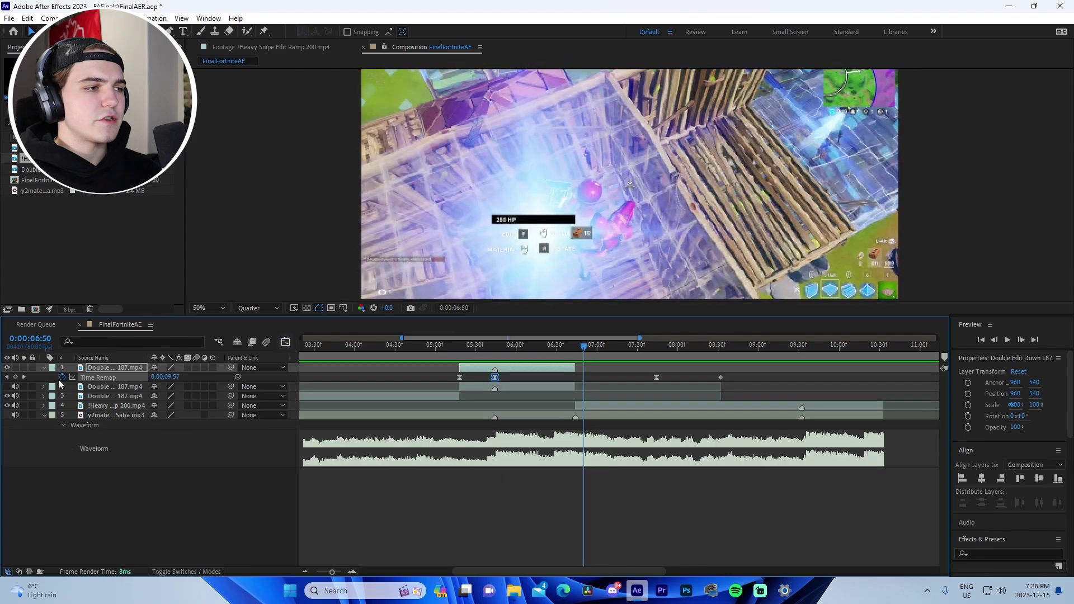
{"action": "left_click", "coordinate": [44, 368]}
Step: Split the Heavy Snipe Edit Ramp 200 layer at 09:00 and duplicate the piece
{"action": "left_click_drag", "start_coordinate": [758, 355], "coordinate": [758, 350]}
{"action": "scroll", "coordinate": [703, 216], "scroll_direction": "down", "scroll_amount": 2}
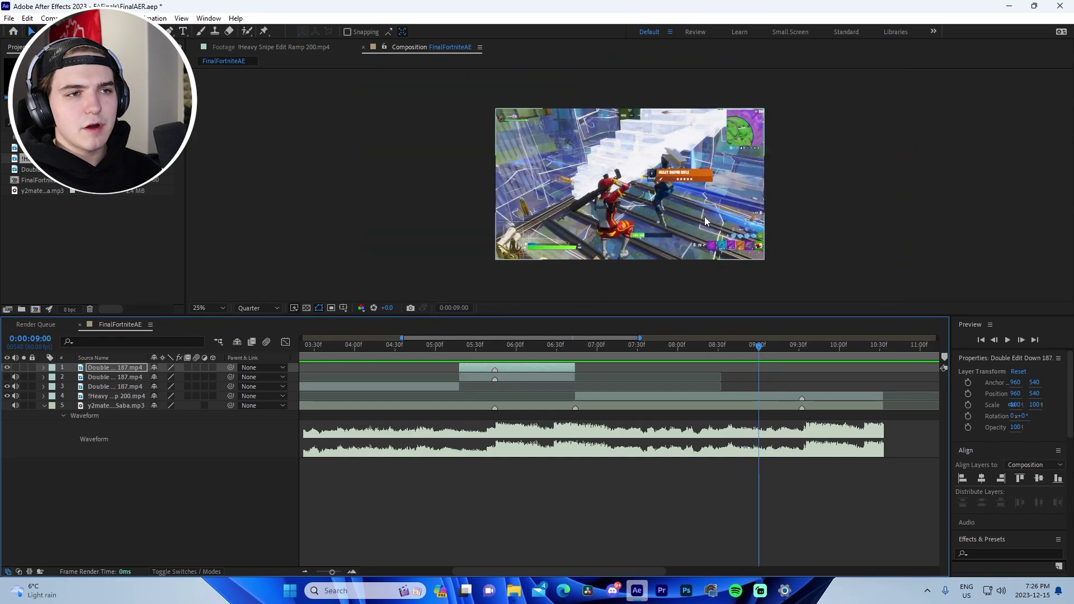
{"action": "left_click", "coordinate": [592, 203]}
{"action": "key", "text": "ctrl+shift+d"}
{"action": "key", "text": "ctrl+d"}
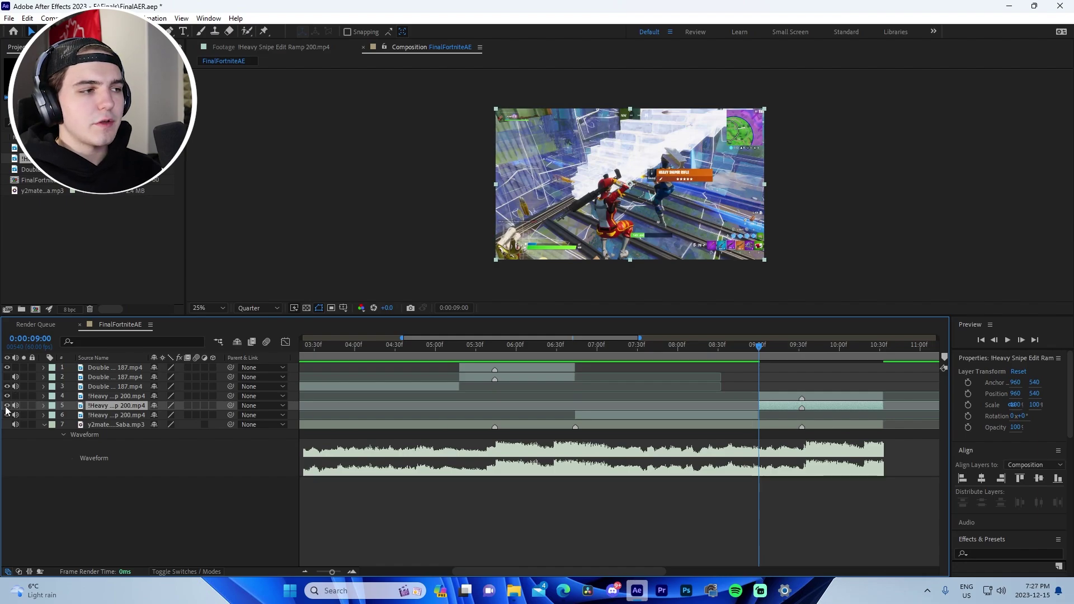
Step: Enable Time Remap on the top copy with keyframes near 9:32 and 10:32, all eased
{"action": "left_click", "coordinate": [778, 395]}
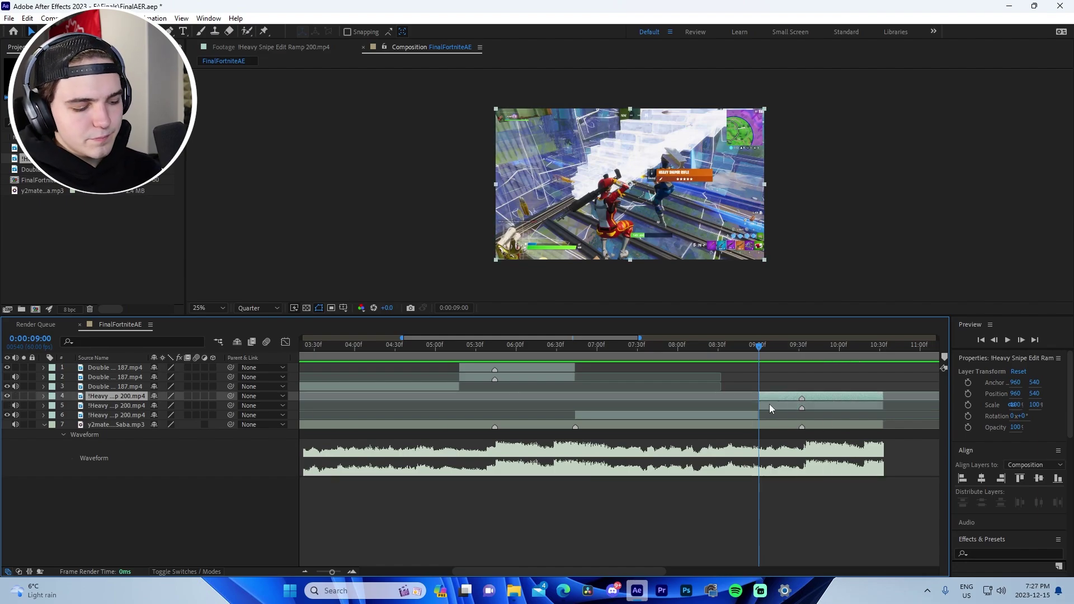
{"action": "key", "text": "ctrl+alt+t"}
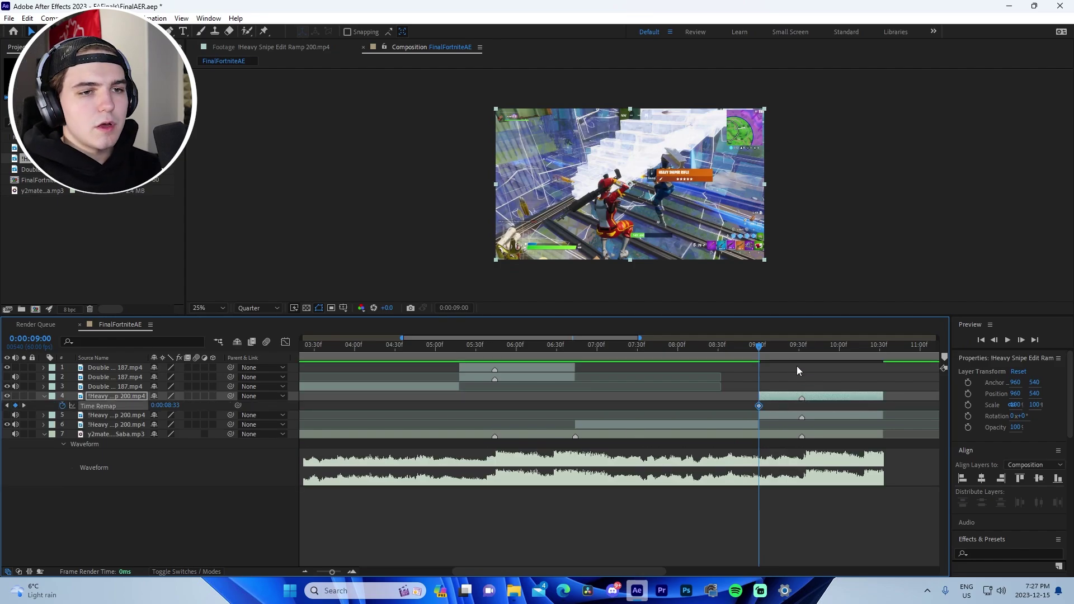
{"action": "key", "text": "space"}
{"action": "left_click", "coordinate": [882, 348]}
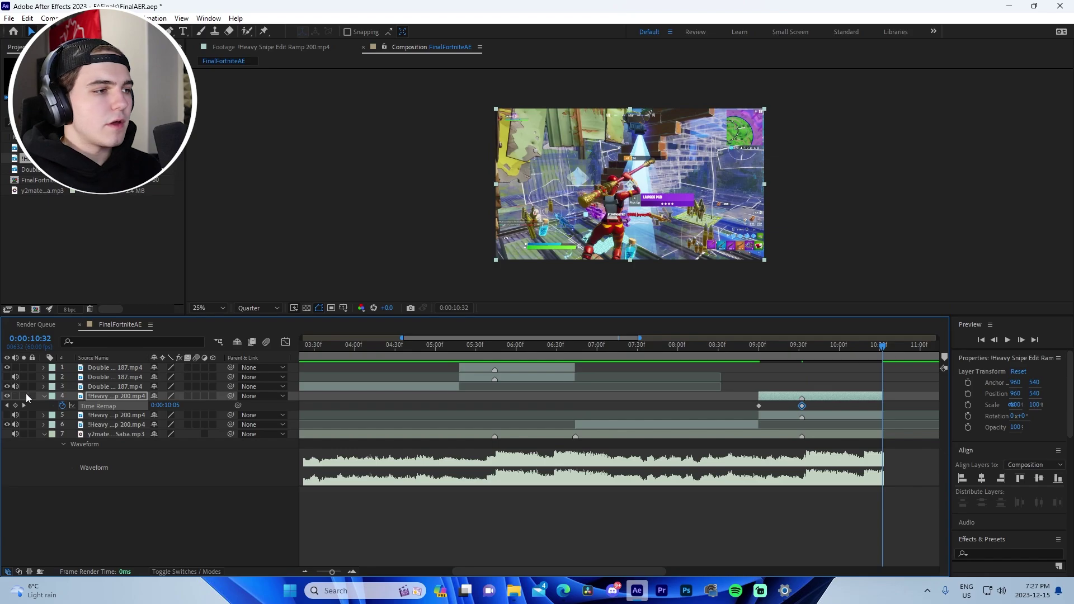
{"action": "left_click_drag", "start_coordinate": [738, 408], "coordinate": [919, 407]}
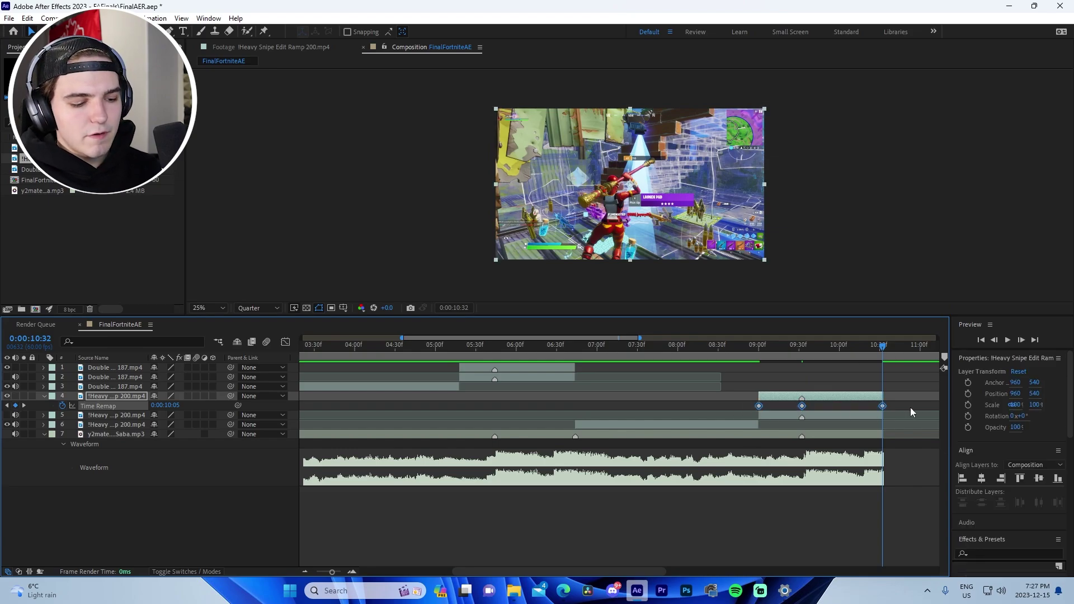
{"action": "key", "text": "F9"}
{"action": "left_click", "coordinate": [285, 342]}
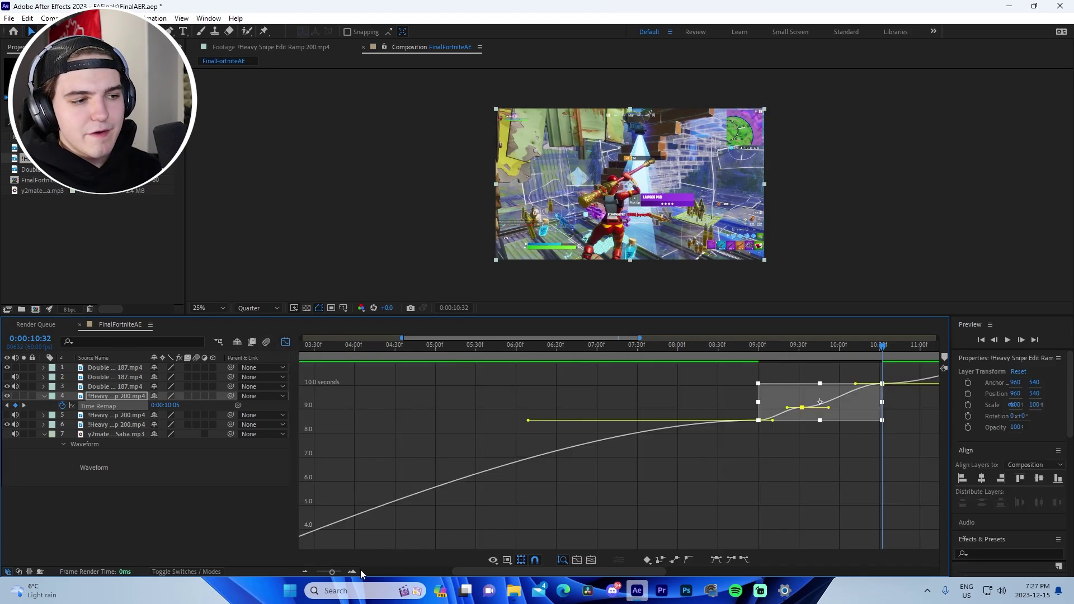
Step: Steepen the Time Remap Bézier handles at all three keyframes and move the last keyframe to about 10:42
{"action": "key", "text": "equal"}
{"action": "key", "text": "equal"}
{"action": "left_click", "coordinate": [363, 481]}
{"action": "left_click", "coordinate": [387, 534]}
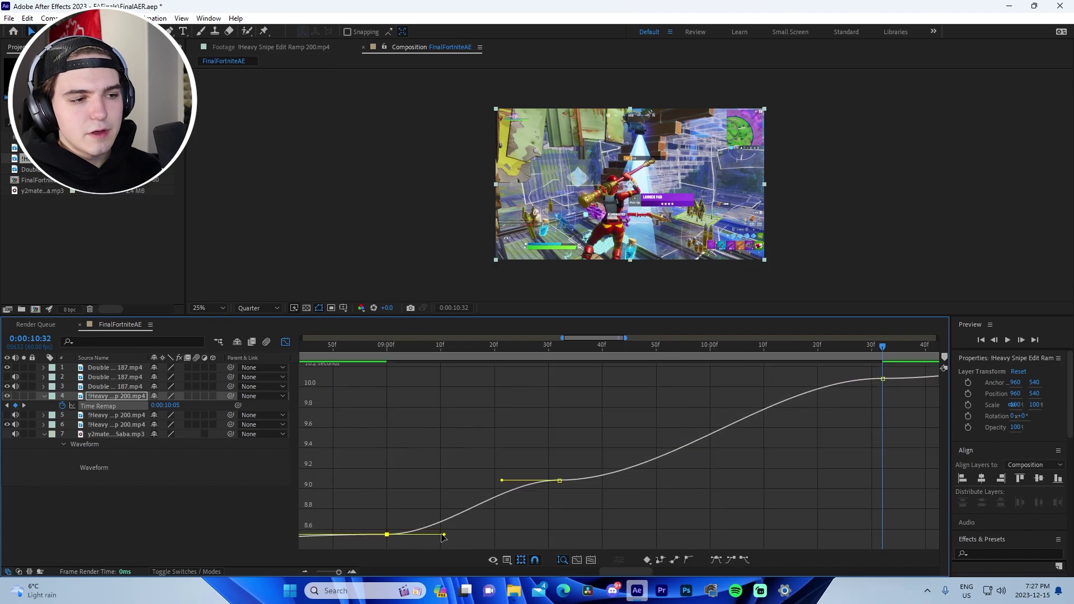
{"action": "left_click_drag", "start_coordinate": [444, 534], "coordinate": [393, 515]}
{"action": "left_click", "coordinate": [560, 480]}
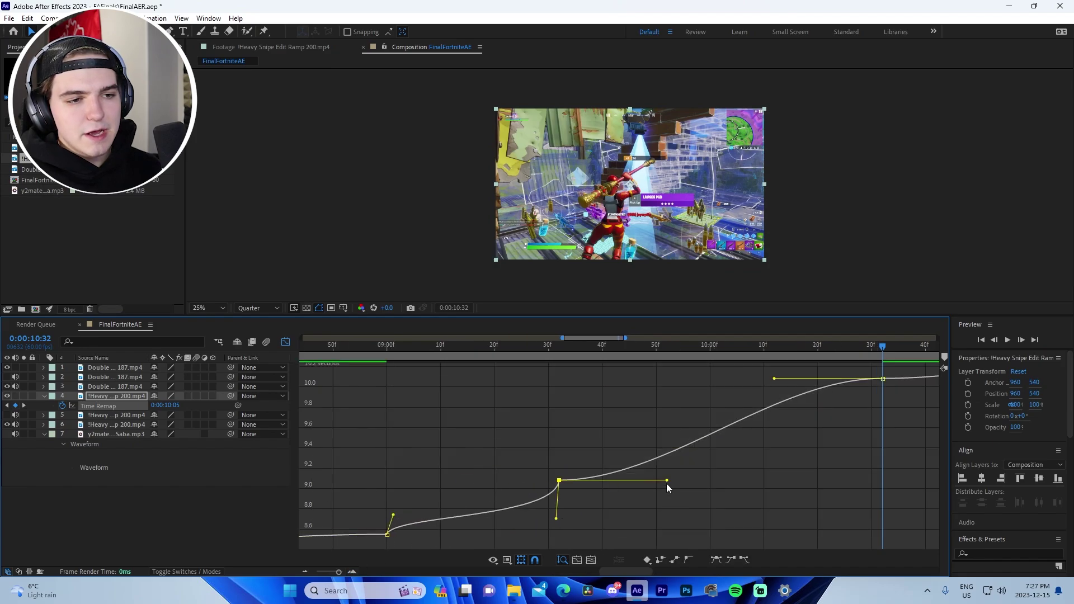
{"action": "left_click_drag", "start_coordinate": [666, 489], "coordinate": [562, 447]}
{"action": "left_click_drag", "start_coordinate": [774, 379], "coordinate": [894, 465]}
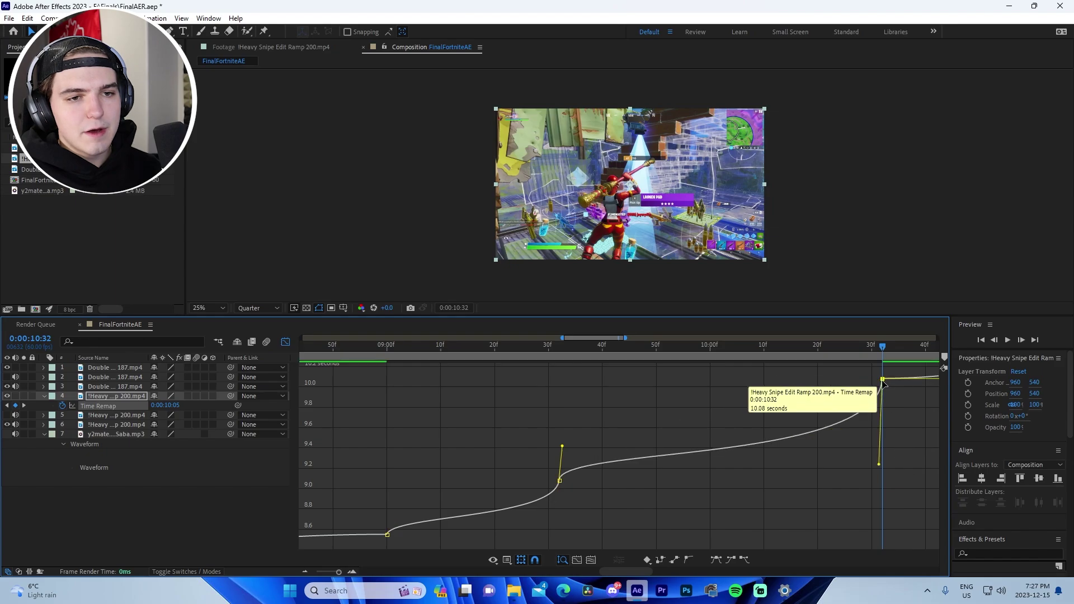
{"action": "left_click_drag", "start_coordinate": [882, 378], "coordinate": [936, 381]}
{"action": "left_click_drag", "start_coordinate": [931, 480], "coordinate": [933, 454]}
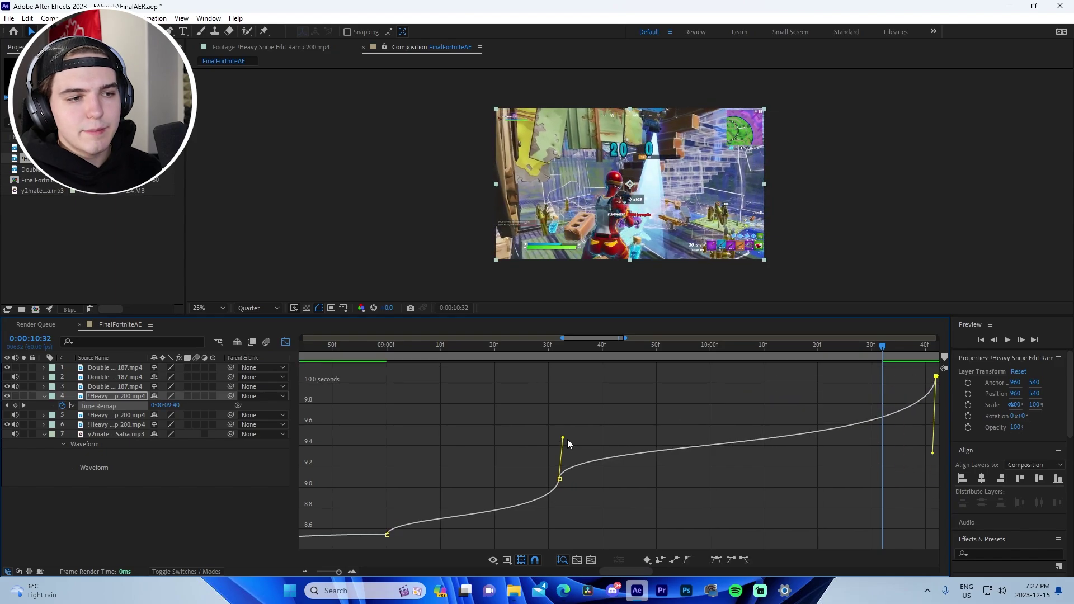
Step: Preview the Heavy Snipe ramp, refine the middle keyframe's curve angle, and return to the layer timeline
{"action": "key", "text": "space"}
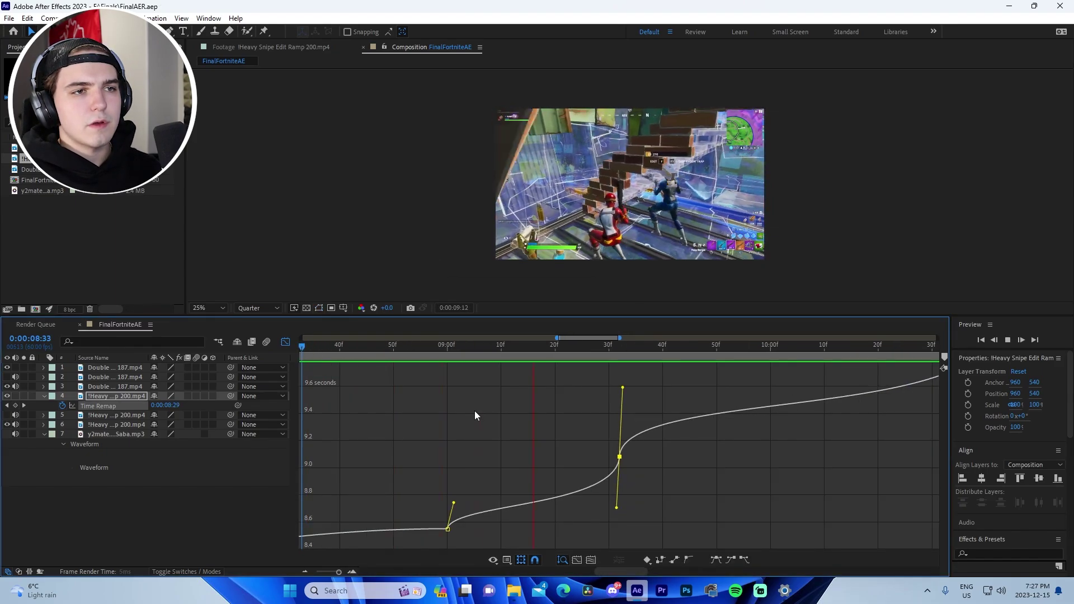
{"action": "mouse_move", "coordinate": [622, 387]}
{"action": "left_mouse_down"}
{"action": "mouse_move", "coordinate": [647, 418]}
{"action": "mouse_move", "coordinate": [630, 404]}
{"action": "left_mouse_up"}
{"action": "key", "text": "space"}
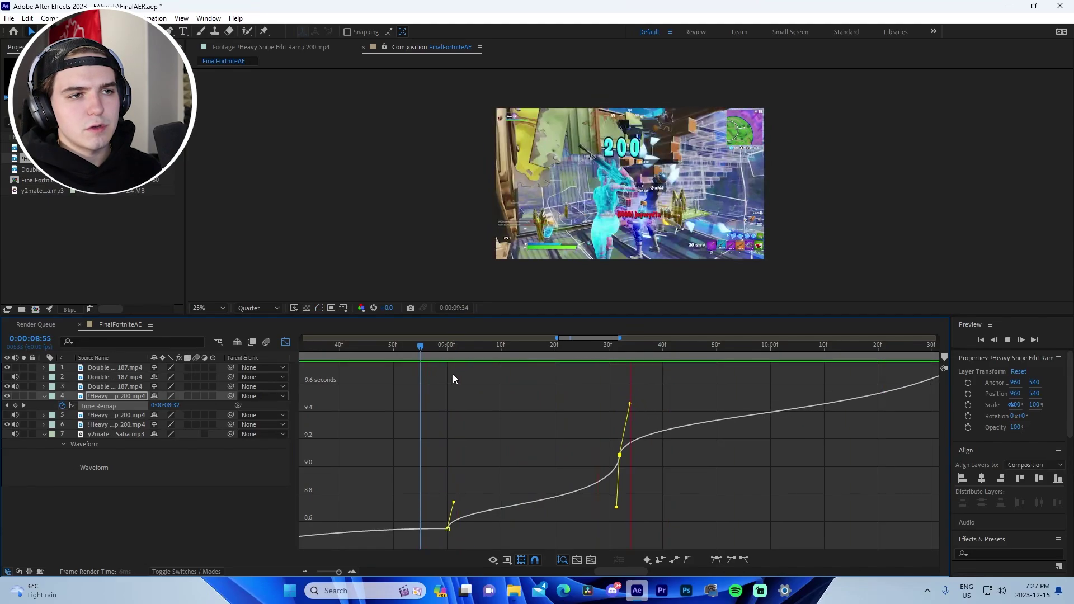
{"action": "key", "text": "space"}
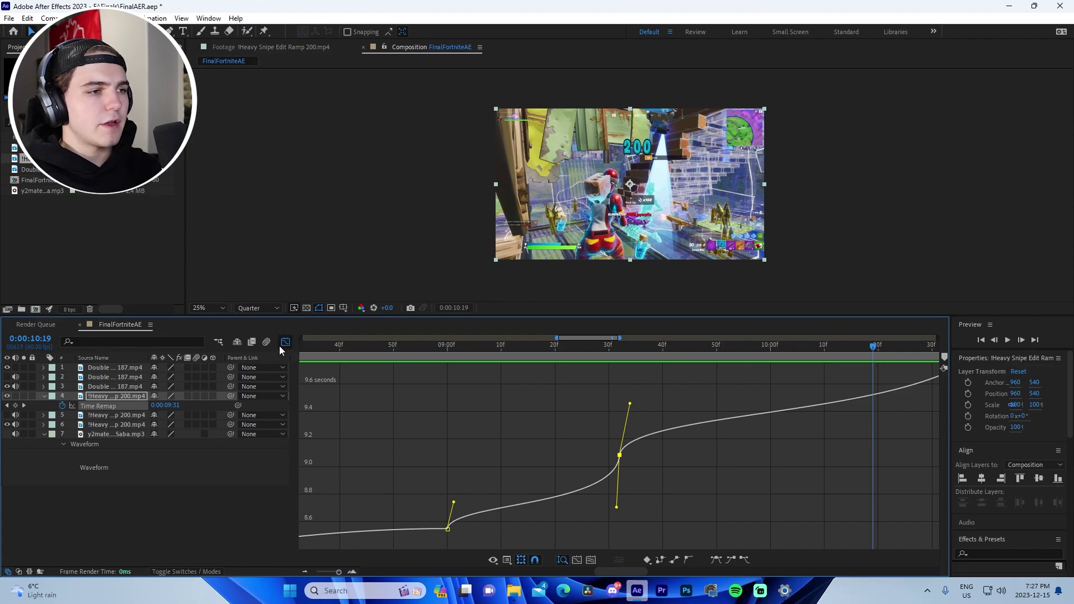
{"action": "left_click", "coordinate": [281, 347]}
Step: Give the Heavy Snipe and Double Edit Down 187 layers Pixel Motion frame blending and save
{"action": "left_click", "coordinate": [43, 396]}
{"action": "left_click", "coordinate": [405, 525]}
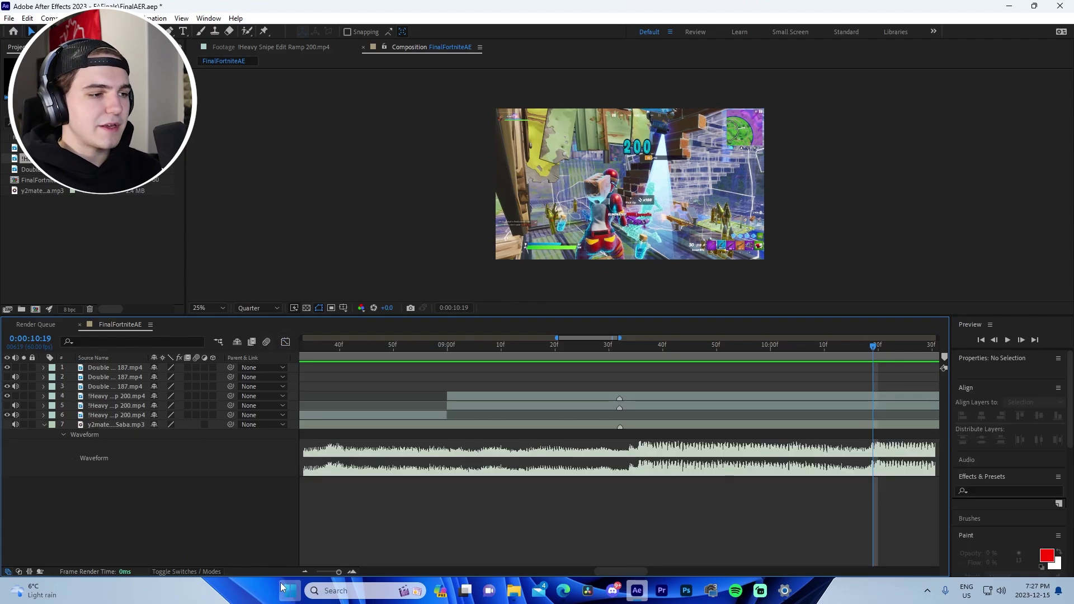
{"action": "left_click", "coordinate": [305, 572]}
{"action": "left_click", "coordinate": [305, 573]}
{"action": "left_click", "coordinate": [795, 398]}
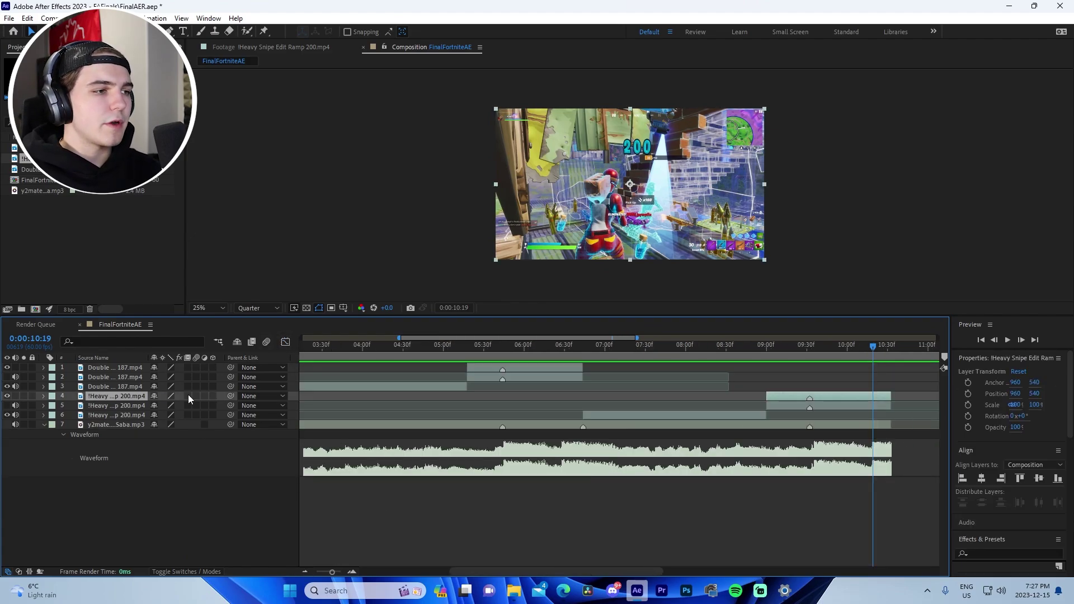
{"action": "left_click", "coordinate": [545, 370]}
{"action": "left_click", "coordinate": [188, 369]}
{"action": "key", "text": "ctrl+s"}
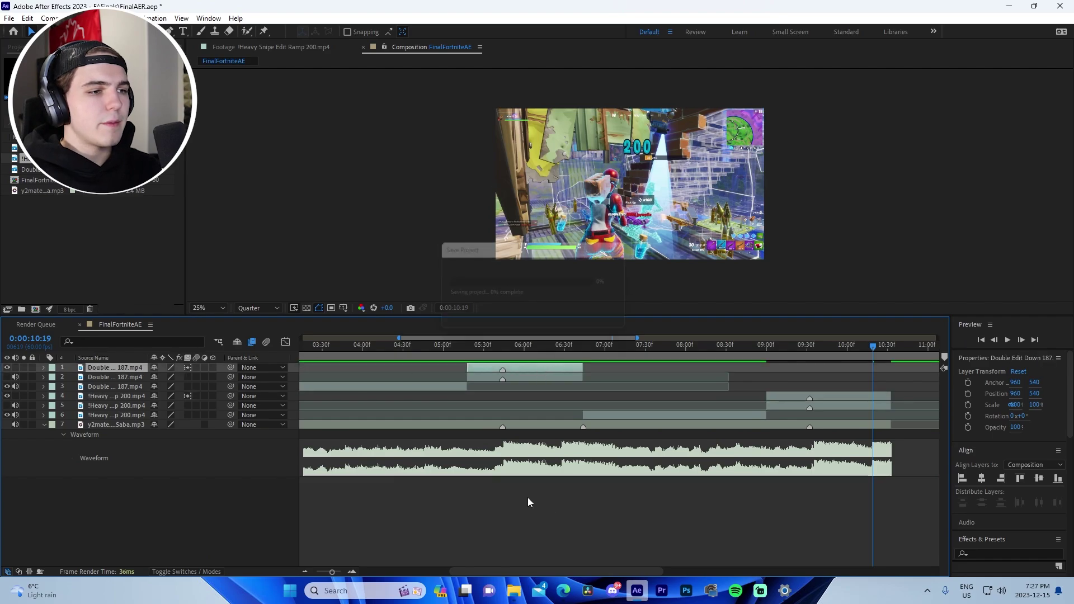
Step: Preview the blended ramps between 04:54 and 05:53, ending on the 05:44 marker
{"action": "left_click", "coordinate": [529, 501]}
{"action": "left_click", "coordinate": [436, 350]}
{"action": "key", "text": "space"}
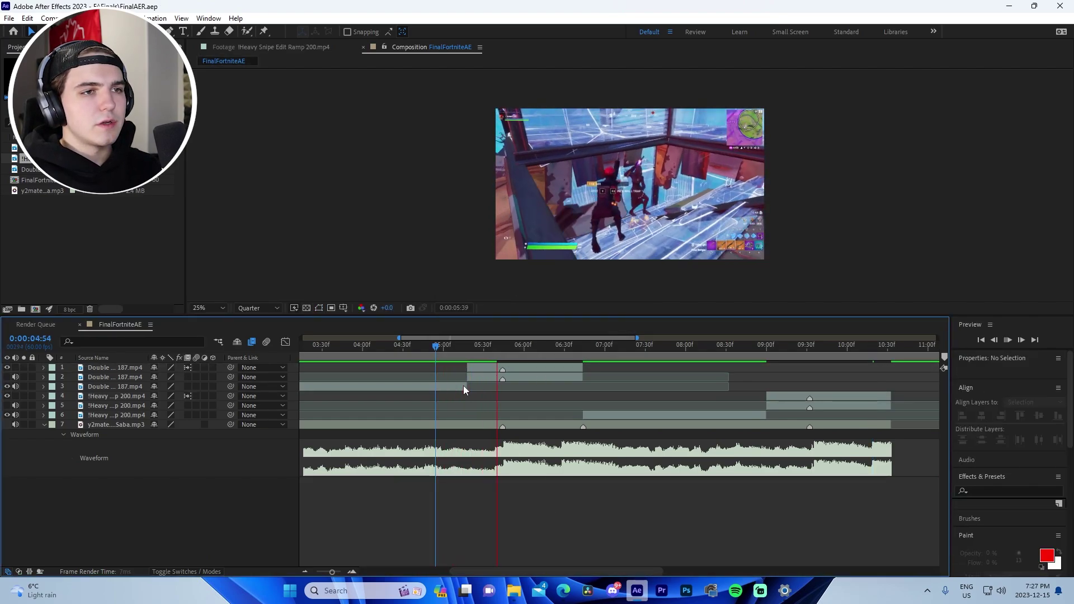
{"action": "left_click", "coordinate": [450, 348]}
{"action": "key", "text": "space"}
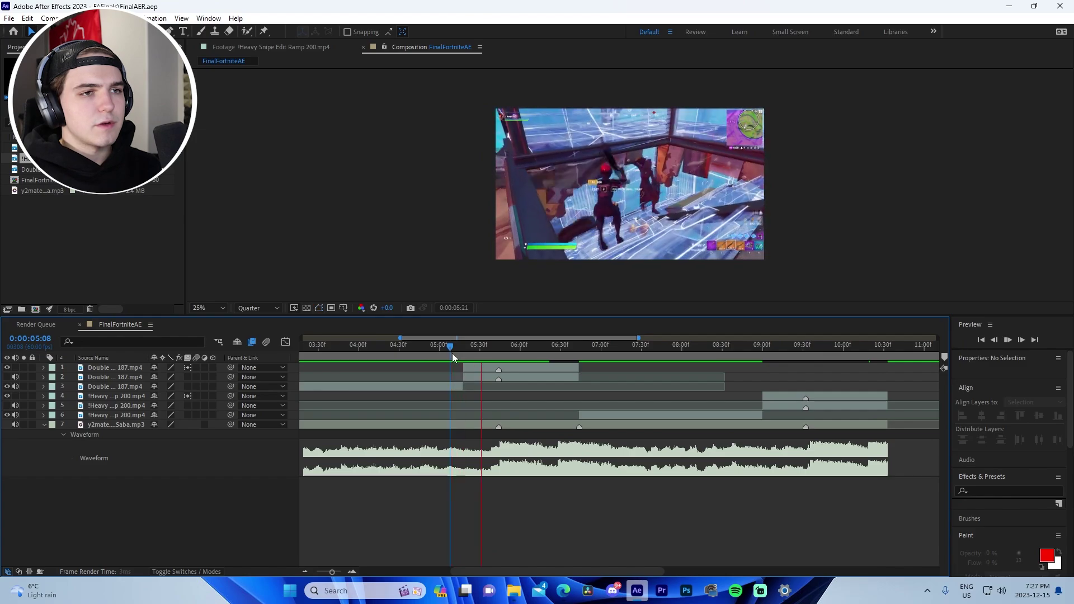
{"action": "left_click", "coordinate": [513, 351]}
{"action": "key", "text": "j"}
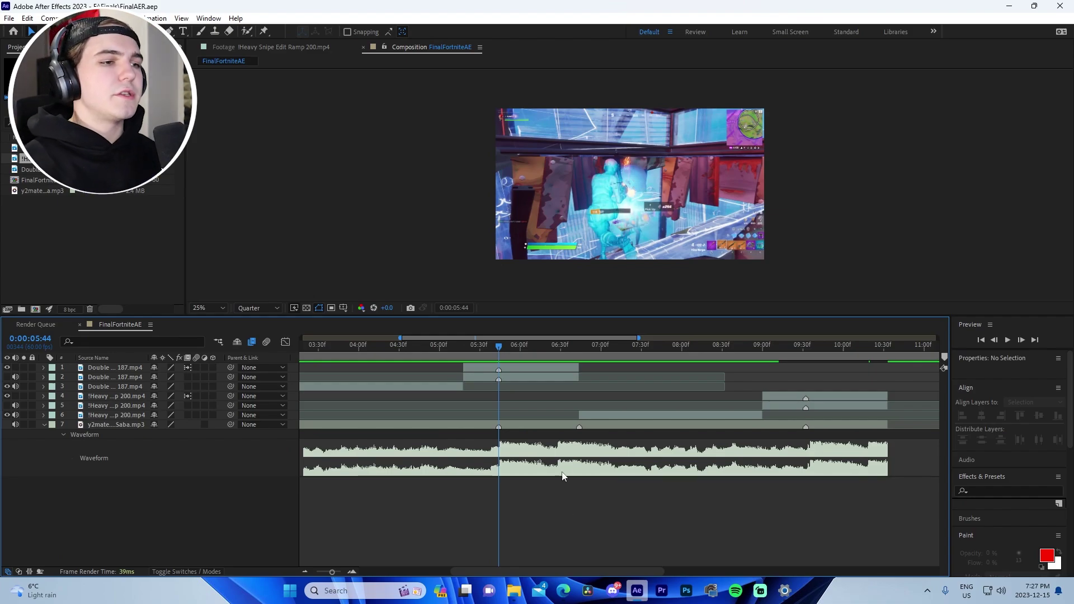
Step: Add an adjustment layer over the top clip and apply Presets/AE Fortnite/Impacts/JoshyyCleanImpact2.ffx
{"action": "left_click", "coordinate": [524, 367]}
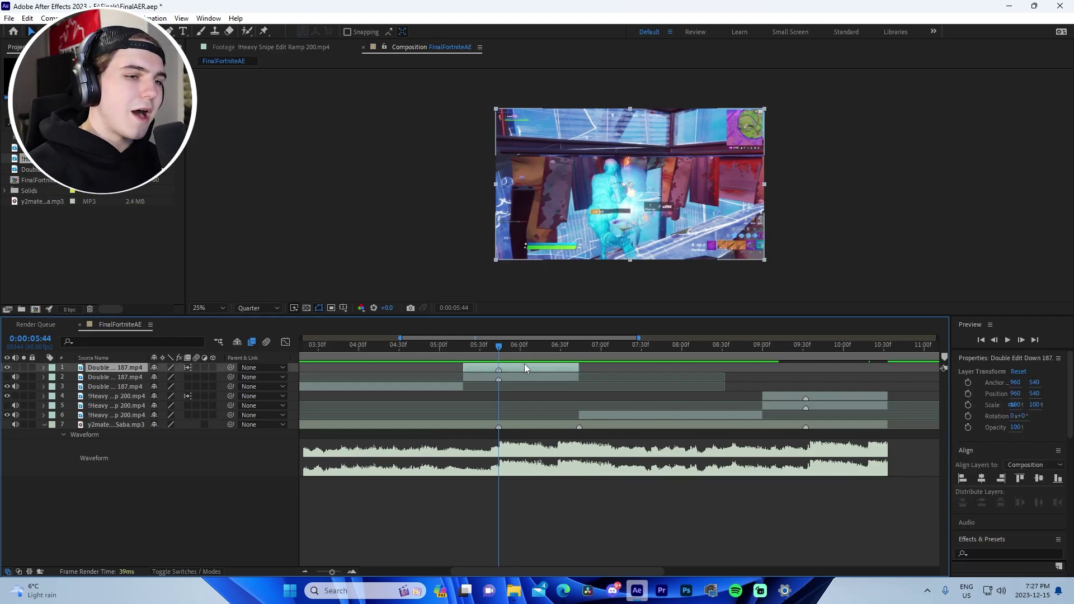
{"action": "key", "text": "ctrl+alt+y"}
{"action": "left_click", "coordinate": [155, 17]}
{"action": "left_click", "coordinate": [207, 43]}
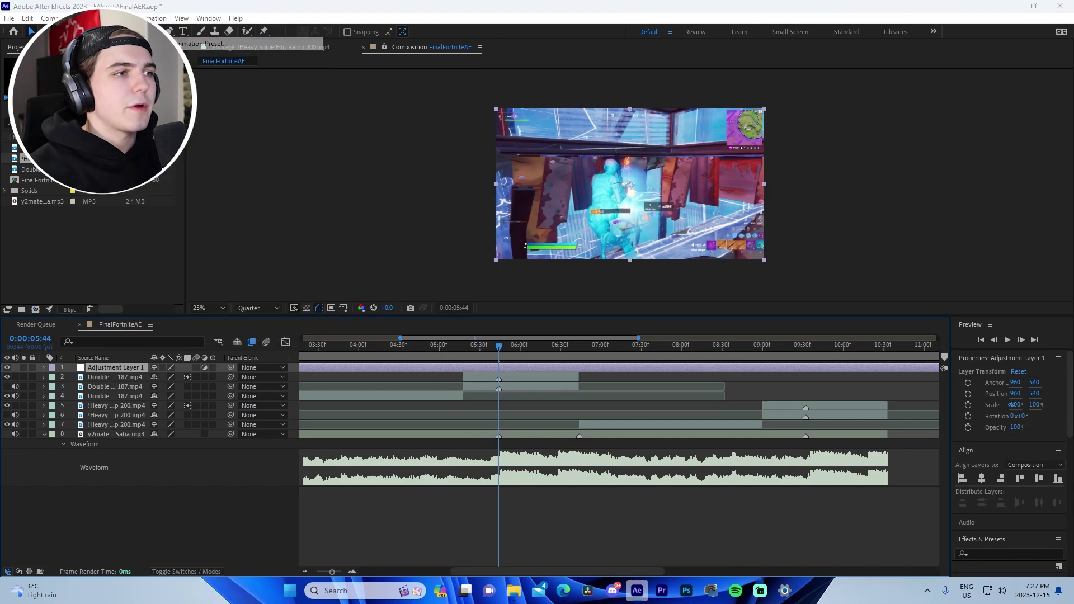
{"action": "scroll", "coordinate": [52, 204], "scroll_direction": "up", "scroll_amount": 1}
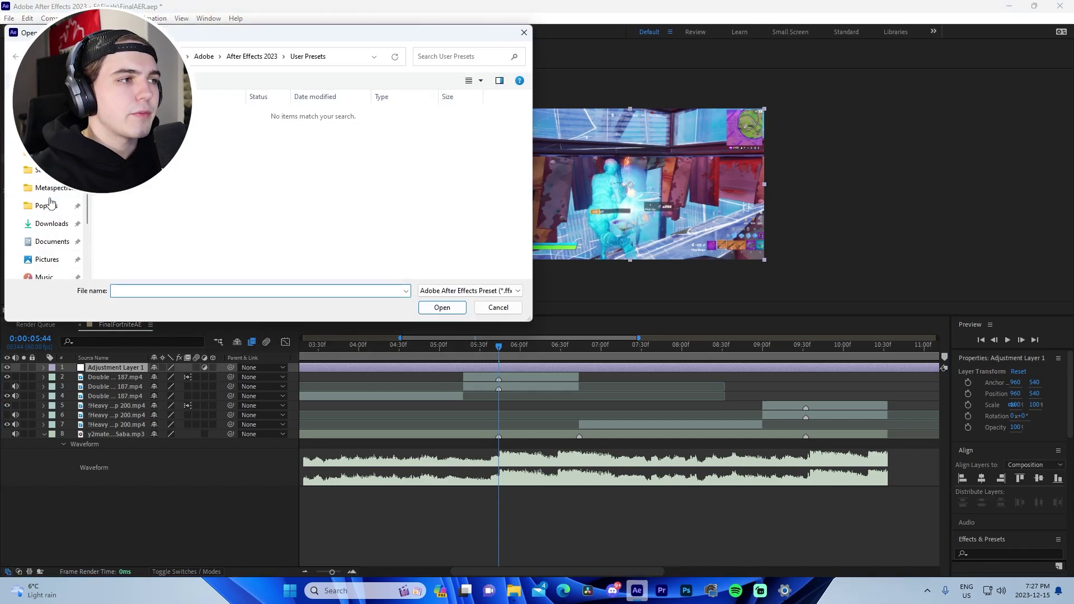
{"action": "scroll", "coordinate": [51, 204], "scroll_direction": "down", "scroll_amount": 1}
{"action": "scroll", "coordinate": [51, 203], "scroll_direction": "up", "scroll_amount": 1}
{"action": "left_click", "coordinate": [47, 135]}
{"action": "double_click", "coordinate": [139, 115]}
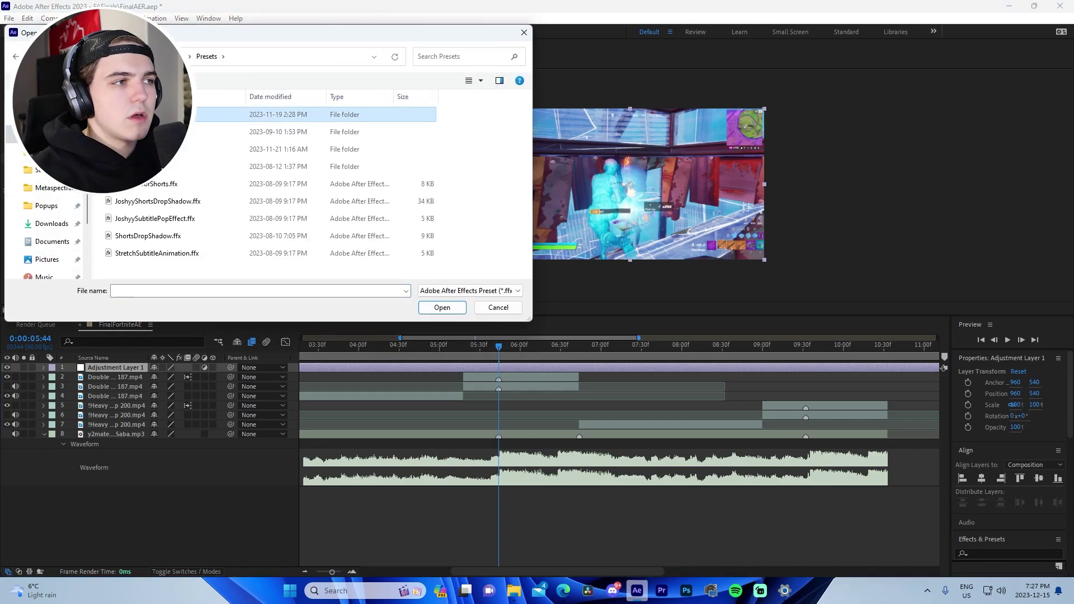
{"action": "double_click", "coordinate": [140, 132]}
{"action": "left_click", "coordinate": [162, 115]}
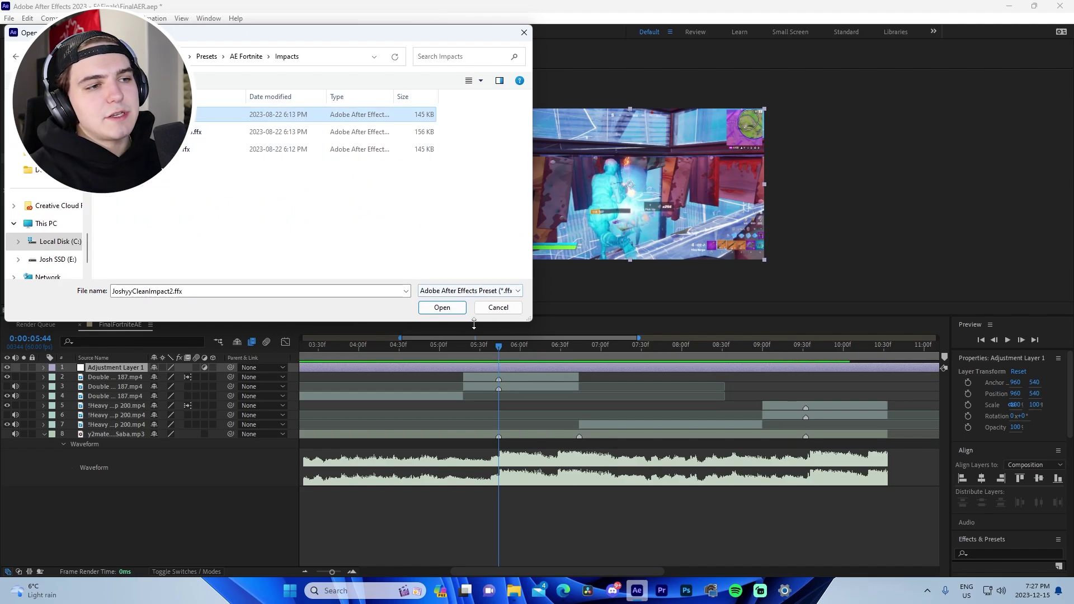
{"action": "left_click", "coordinate": [451, 307]}
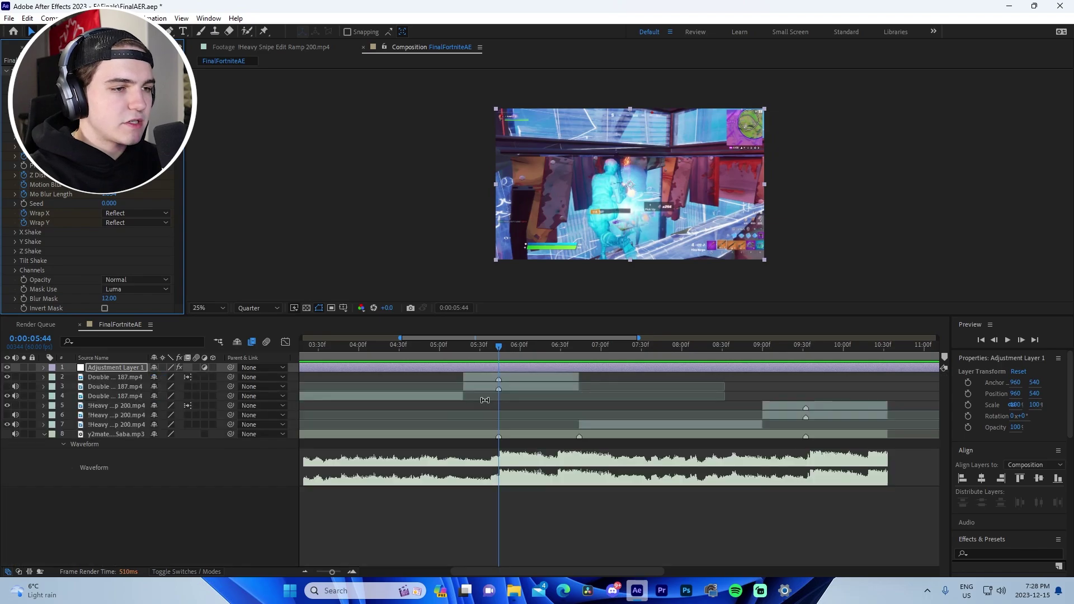
Step: Select all the impact effect keyframes and nudge them one frame earlier
{"action": "key", "text": "u"}
{"action": "left_click_drag", "start_coordinate": [457, 376], "coordinate": [708, 603]}
{"action": "left_click", "coordinate": [352, 573]}
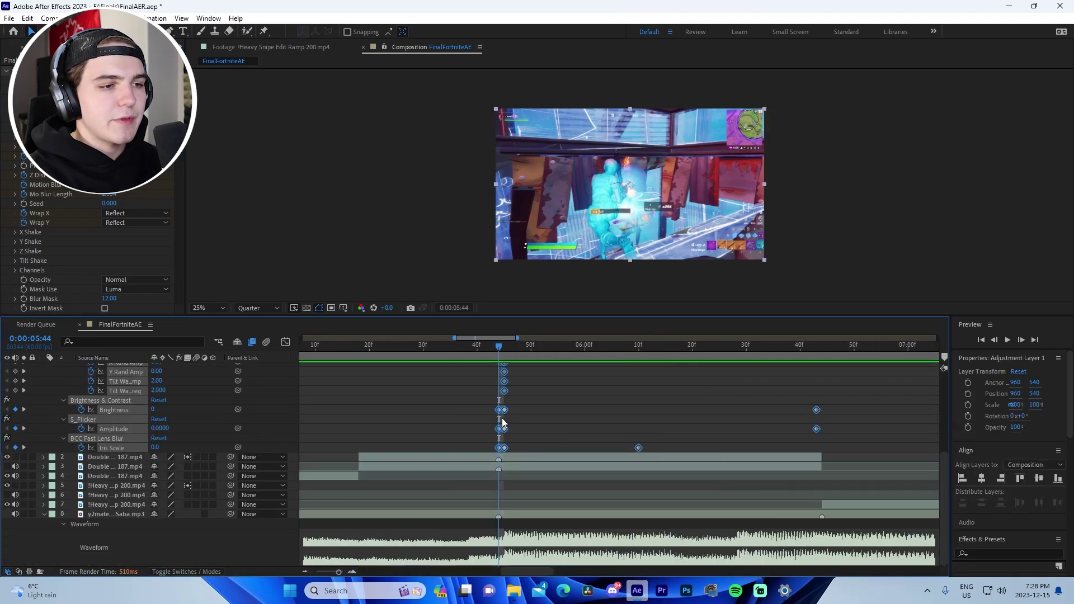
{"action": "left_click_drag", "start_coordinate": [503, 429], "coordinate": [498, 430]}
{"action": "scroll", "coordinate": [510, 438], "scroll_direction": "up", "scroll_amount": 2}
Step: Trim the adjustment layer to 5:43–6:44 by splitting and deleting both outer pieces
{"action": "left_click", "coordinate": [493, 348]}
{"action": "scroll", "coordinate": [524, 412], "scroll_direction": "up", "scroll_amount": 3}
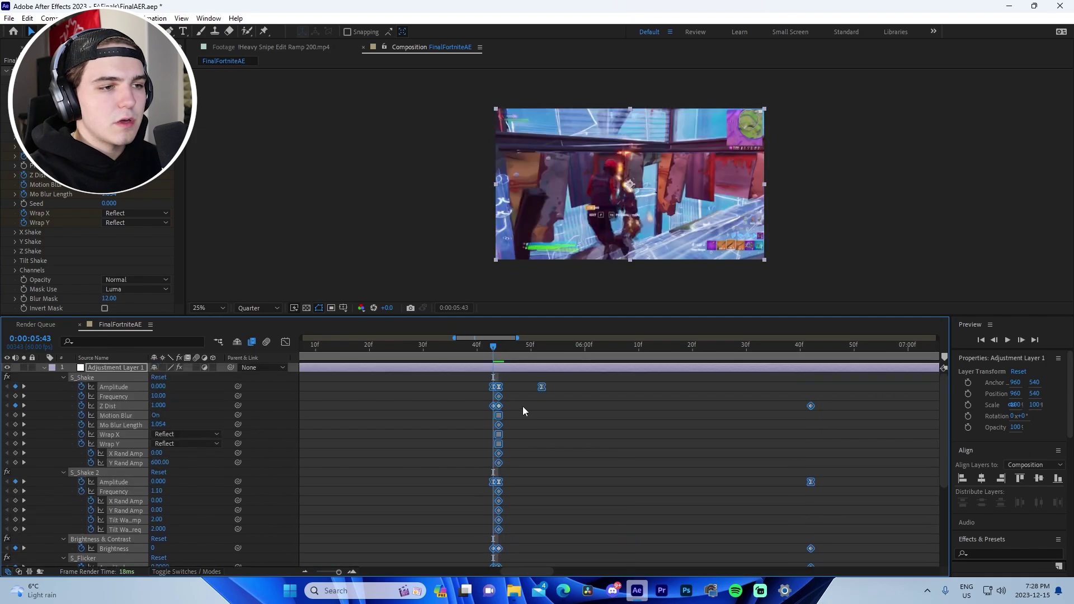
{"action": "key", "text": "ctrl+shift+d"}
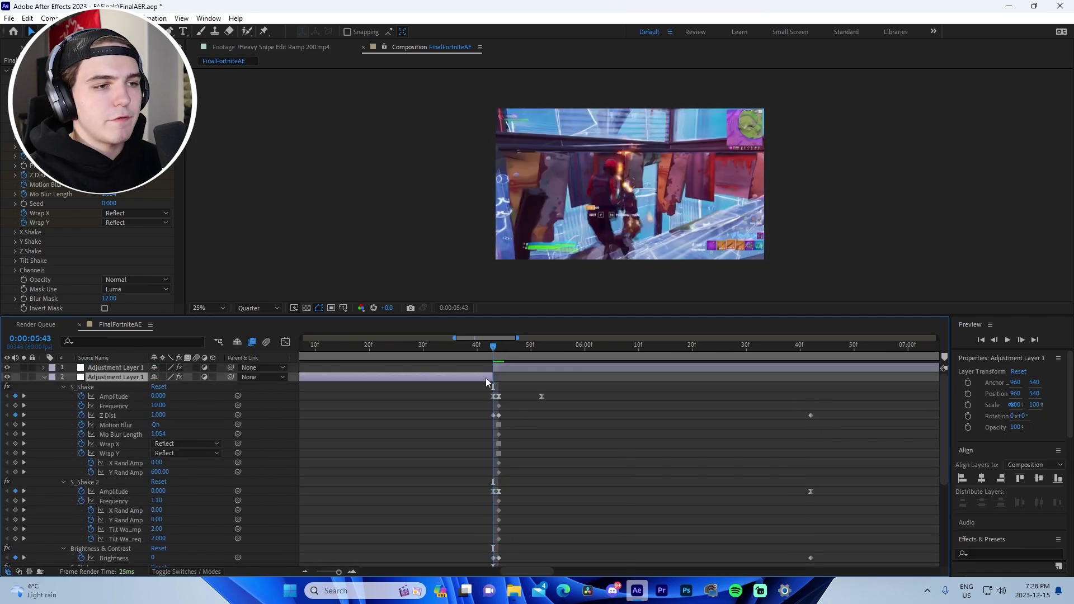
{"action": "key", "text": "Delete"}
{"action": "left_click", "coordinate": [824, 353]}
{"action": "left_click", "coordinate": [834, 367]}
{"action": "key", "text": "ctrl+shift+d"}
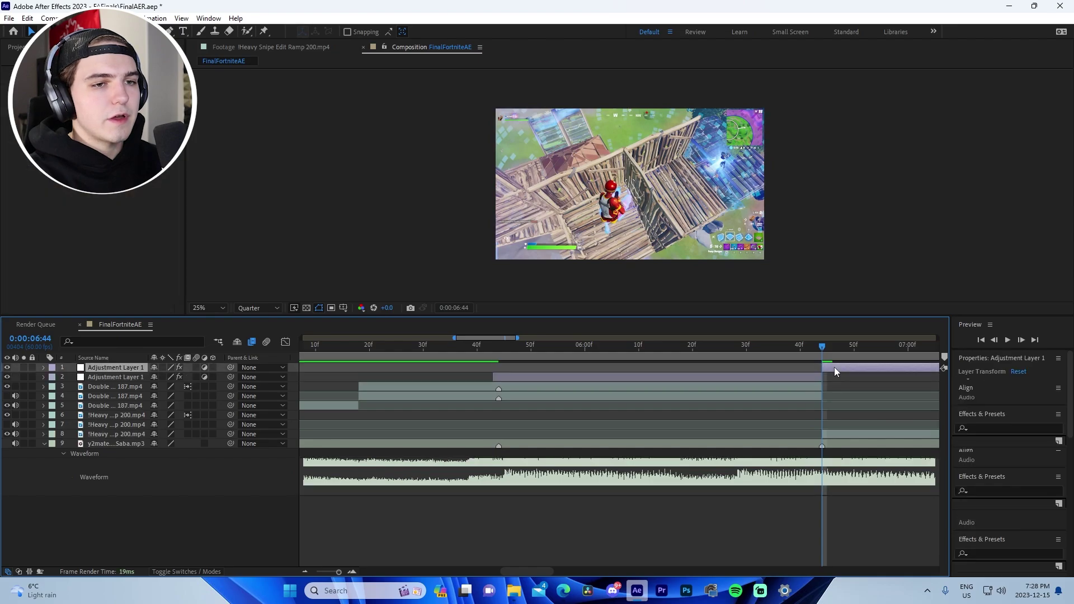
{"action": "key", "text": "Delete"}
Step: Preview the impact from just before the hit
{"action": "left_click", "coordinate": [382, 347]}
{"action": "key", "text": "space"}
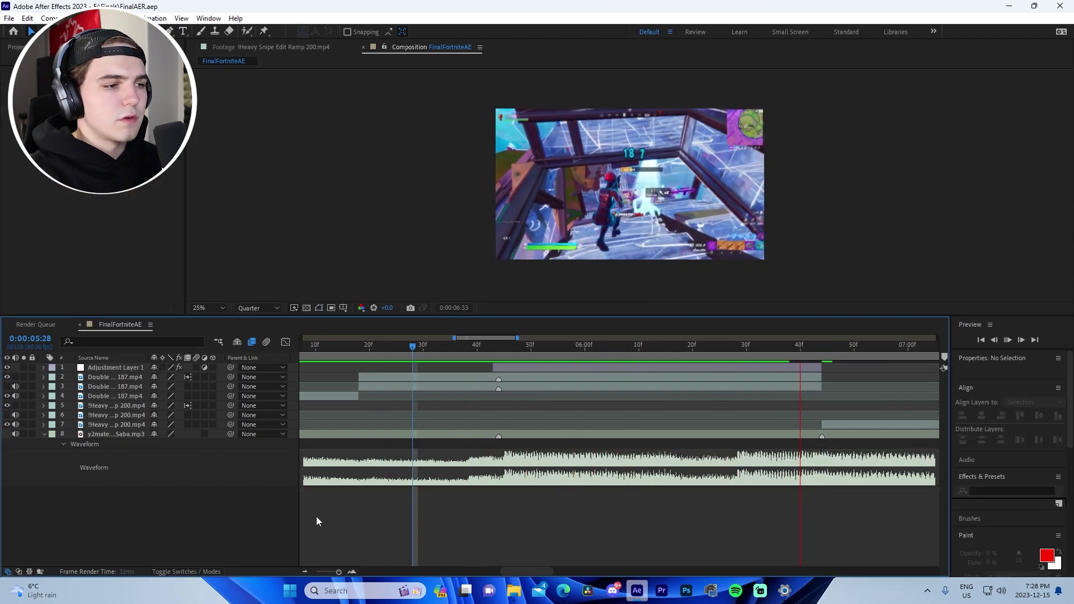
{"action": "key", "text": "space"}
Step: At 9:32, add an adjustment layer above the clip and apply the JoshyyEssentialImpact preset
{"action": "scroll", "coordinate": [746, 391], "scroll_direction": "down", "scroll_amount": 4}
{"action": "scroll", "coordinate": [697, 382], "scroll_direction": "right", "scroll_amount": 5}
{"action": "left_click", "coordinate": [541, 347]}
{"action": "left_click", "coordinate": [530, 346]}
{"action": "left_click", "coordinate": [556, 406]}
{"action": "key", "text": "ctrl+alt+y"}
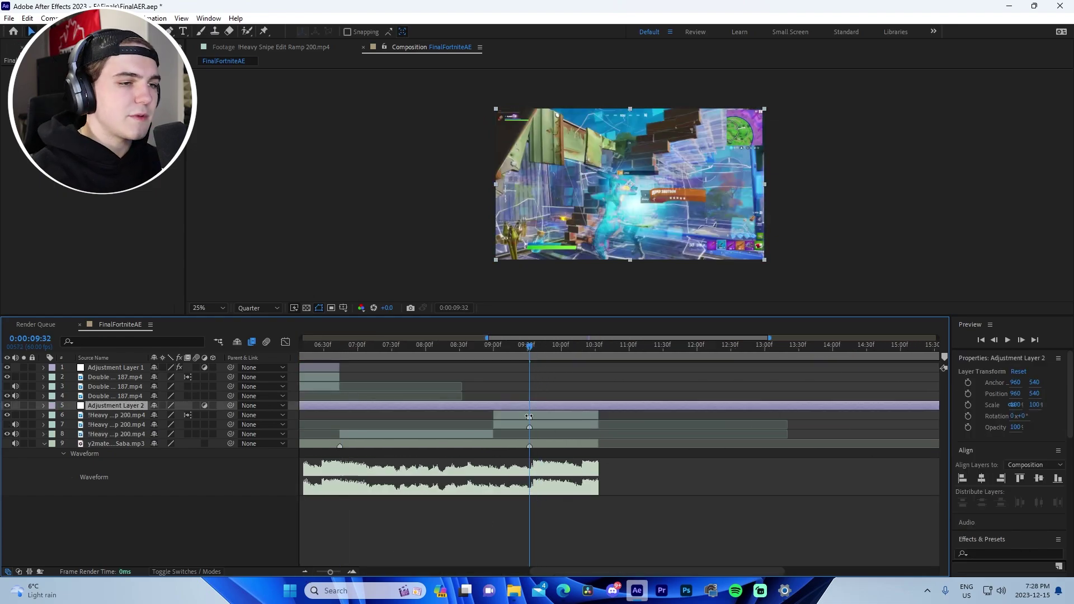
{"action": "left_click", "coordinate": [158, 19]}
{"action": "mouse_move", "coordinate": [263, 55]}
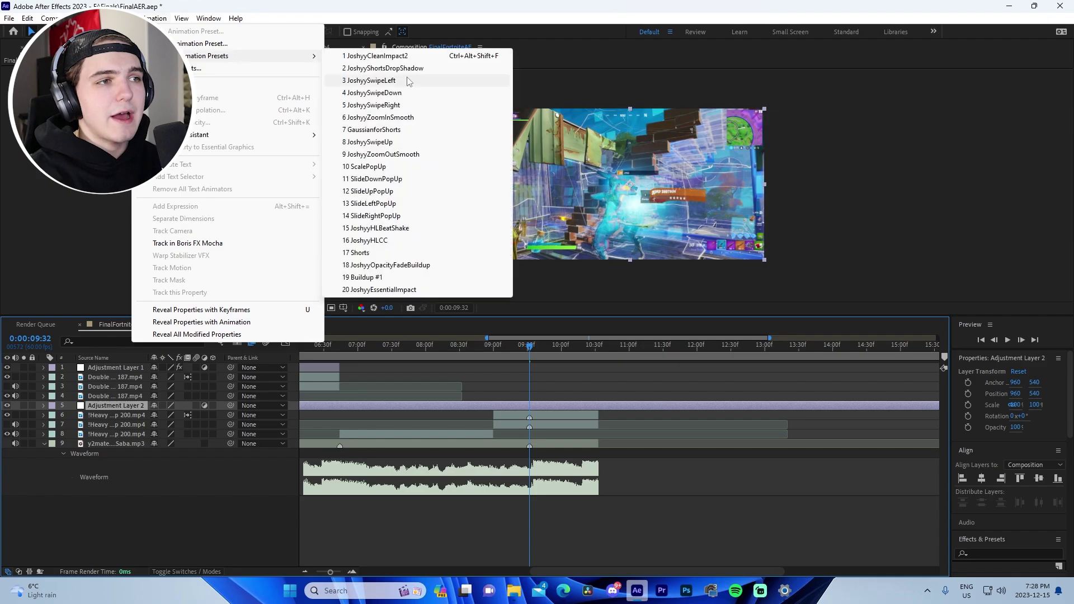
{"action": "left_click", "coordinate": [212, 43]}
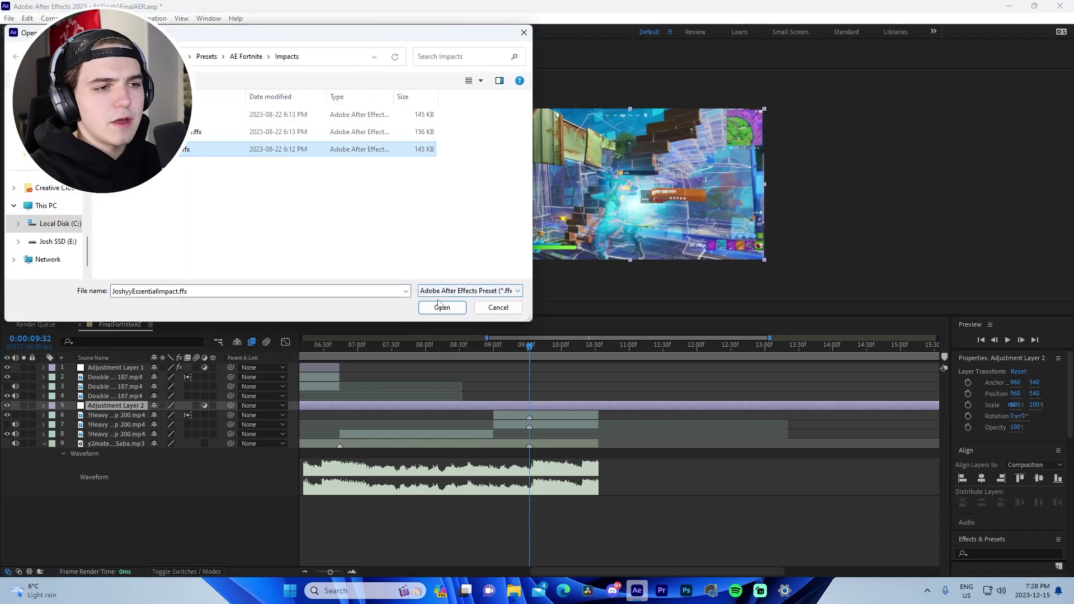
{"action": "left_click", "coordinate": [441, 307]}
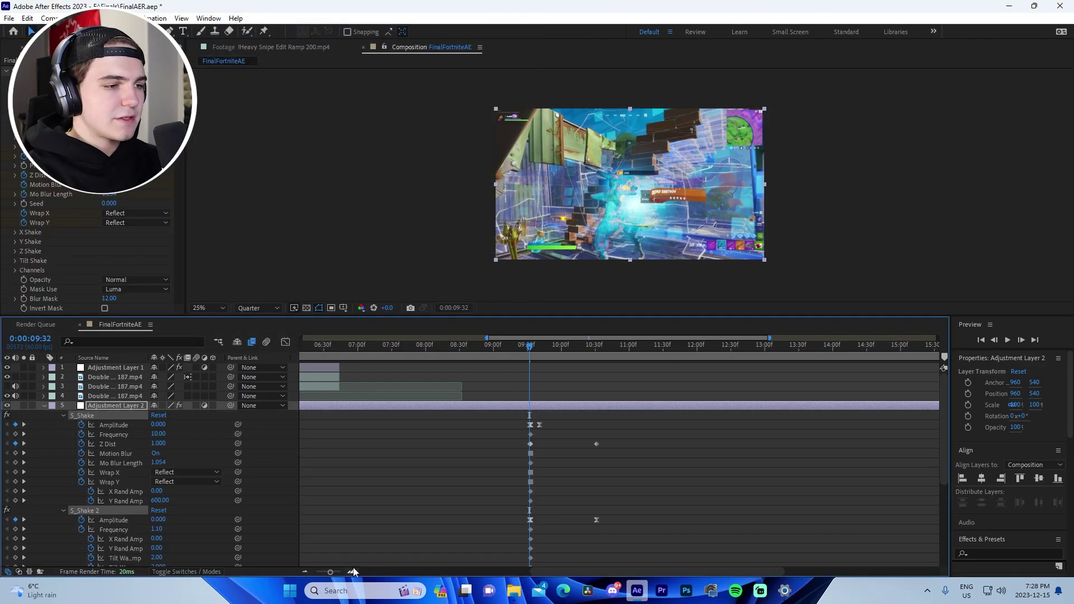
Step: Nudge the new layer's effect keyframes one frame earlier
{"action": "left_click_drag", "start_coordinate": [502, 411], "coordinate": [761, 562]}
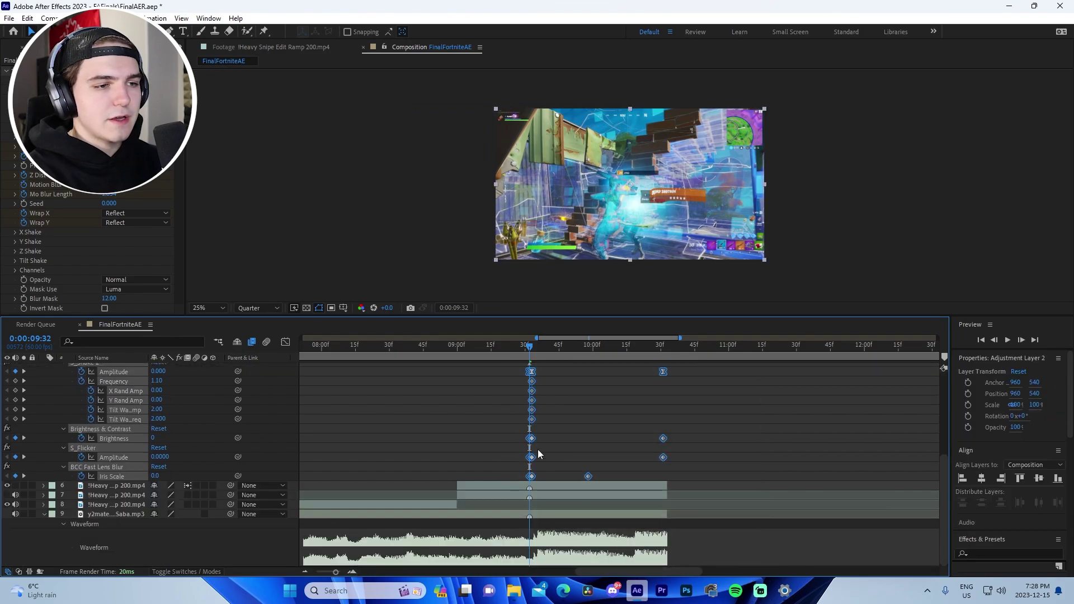
{"action": "left_click_drag", "start_coordinate": [530, 458], "coordinate": [528, 459]}
{"action": "scroll", "coordinate": [539, 459], "scroll_direction": "up", "scroll_amount": 6}
Step: Trim Adjustment Layer 2 to 9:31–10:33 and save the project
{"action": "left_click", "coordinate": [527, 349]}
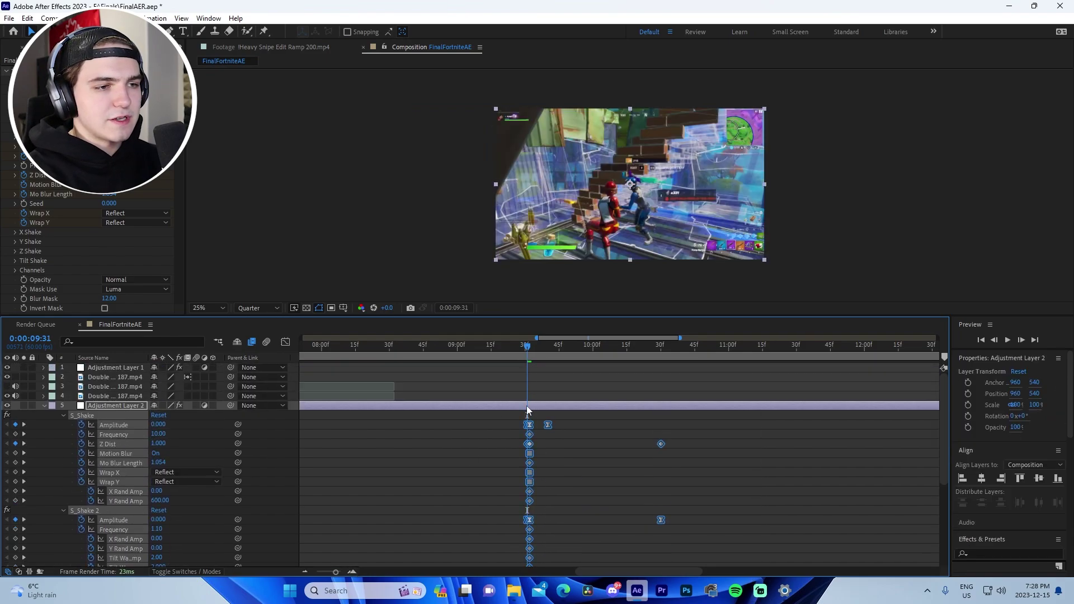
{"action": "key", "text": "ctrl+shift+d"}
{"action": "left_click", "coordinate": [524, 408]}
{"action": "left_click", "coordinate": [523, 415]}
{"action": "key", "text": "Delete"}
{"action": "left_click", "coordinate": [665, 346]}
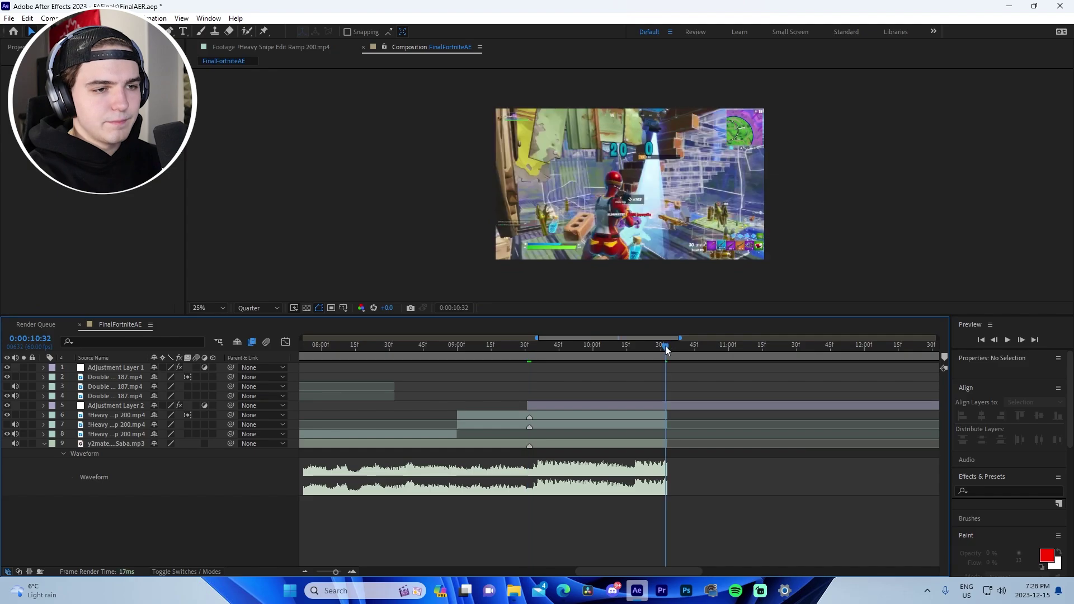
{"action": "left_click", "coordinate": [690, 405]}
{"action": "key", "text": "ctrl+shift+d"}
{"action": "key", "text": "Delete"}
{"action": "key", "text": "ctrl+s"}
Step: Preview the second impact from 8:43 and zoom the timeline out
{"action": "left_click", "coordinate": [419, 348]}
{"action": "key", "text": "space"}
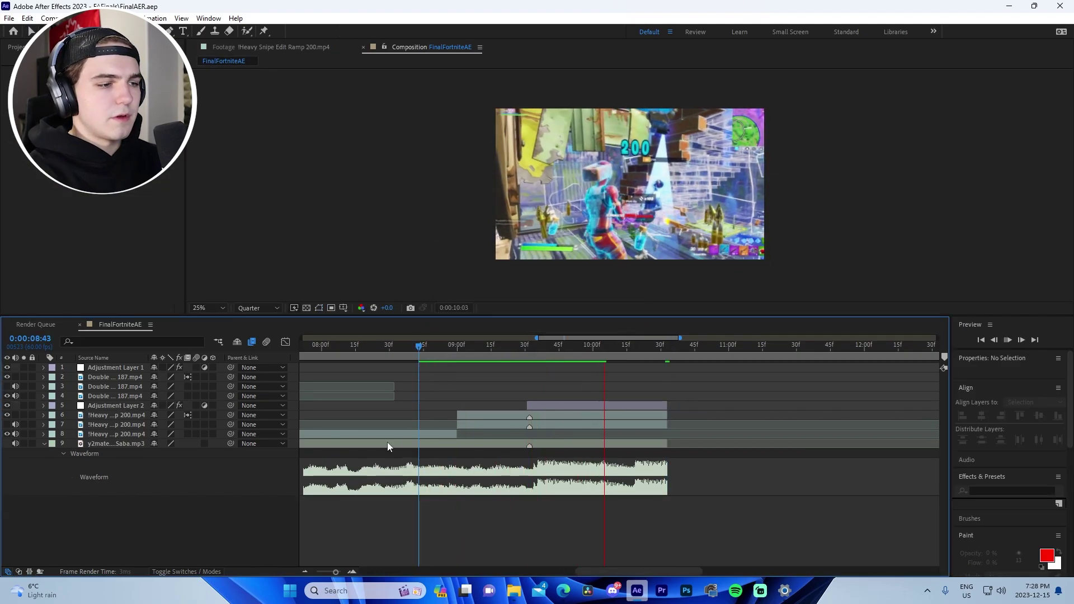
{"action": "left_click", "coordinate": [305, 571]}
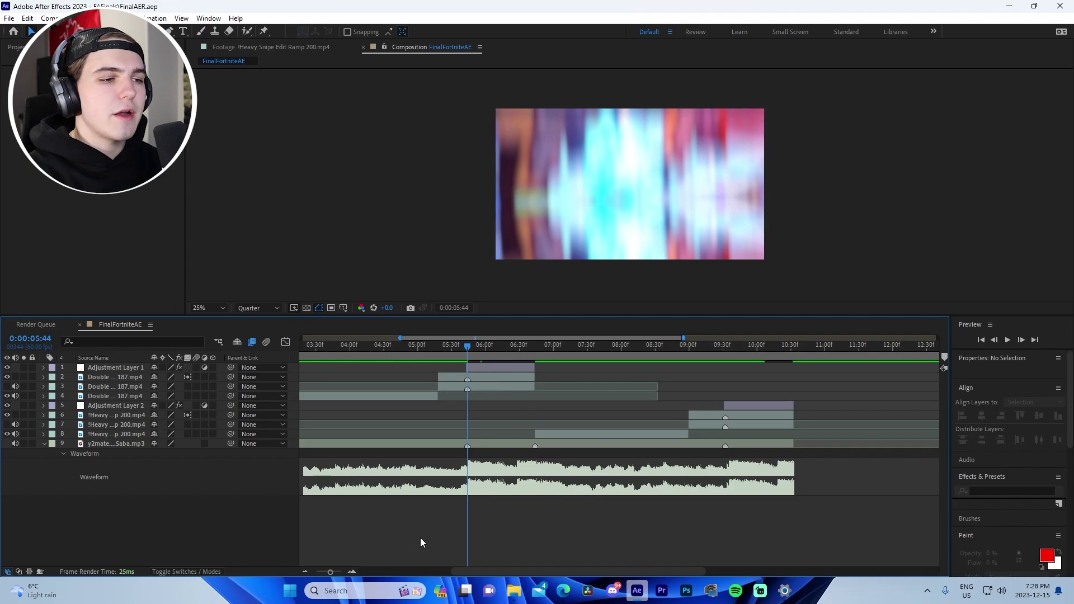
Step: At 6:44, add a third adjustment layer and apply the recent S_BlurMoCurves swipe preset
{"action": "left_click", "coordinate": [352, 571]}
{"action": "left_click", "coordinate": [604, 352]}
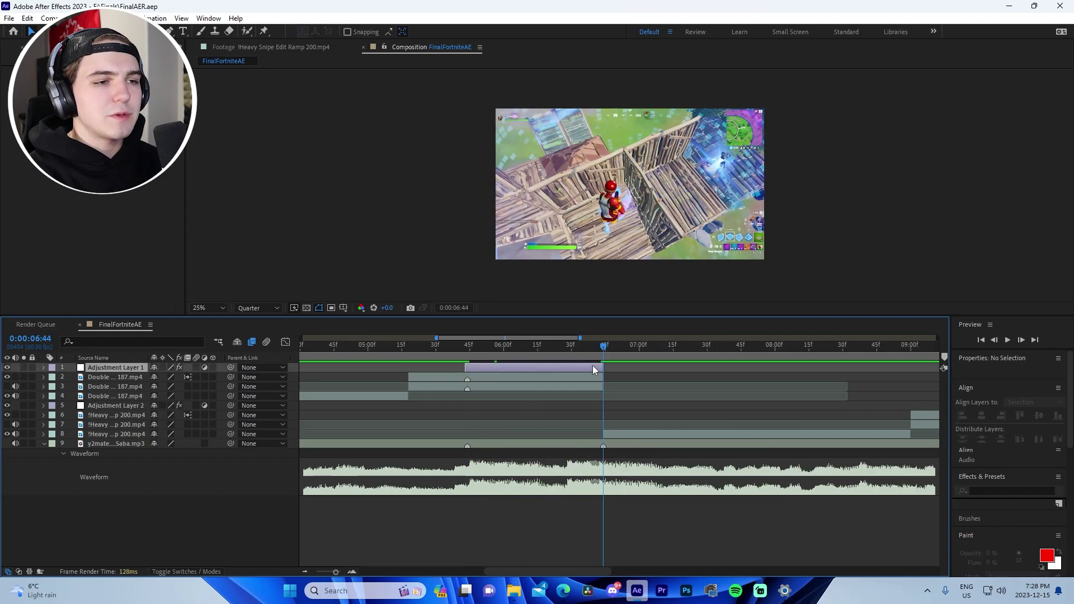
{"action": "key", "text": "ctrl+alt+y"}
{"action": "left_click", "coordinate": [155, 18]}
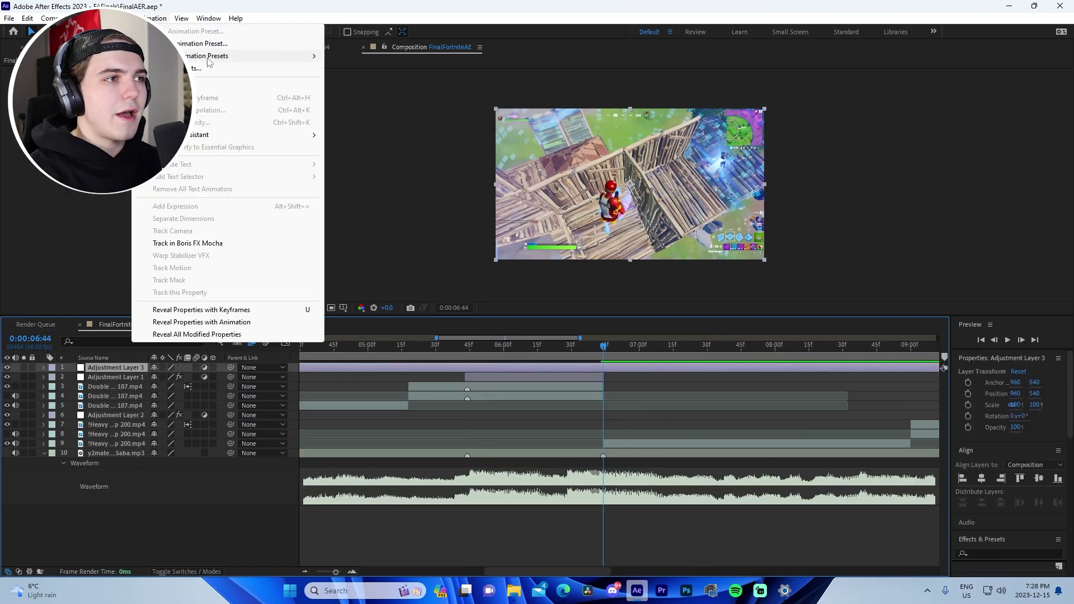
{"action": "mouse_move", "coordinate": [223, 55]}
{"action": "left_click", "coordinate": [414, 144]}
Step: Shift the swipe's Shift X keyframes earlier to centre on the cut
{"action": "key", "text": "u"}
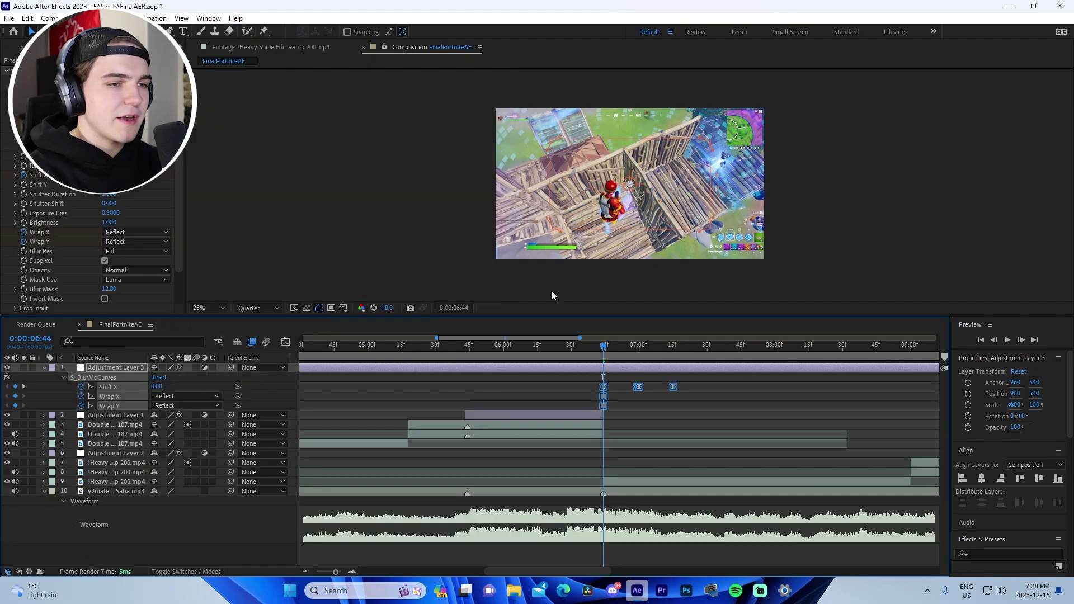
{"action": "left_click", "coordinate": [355, 572]}
{"action": "left_click_drag", "start_coordinate": [679, 386], "coordinate": [533, 386]}
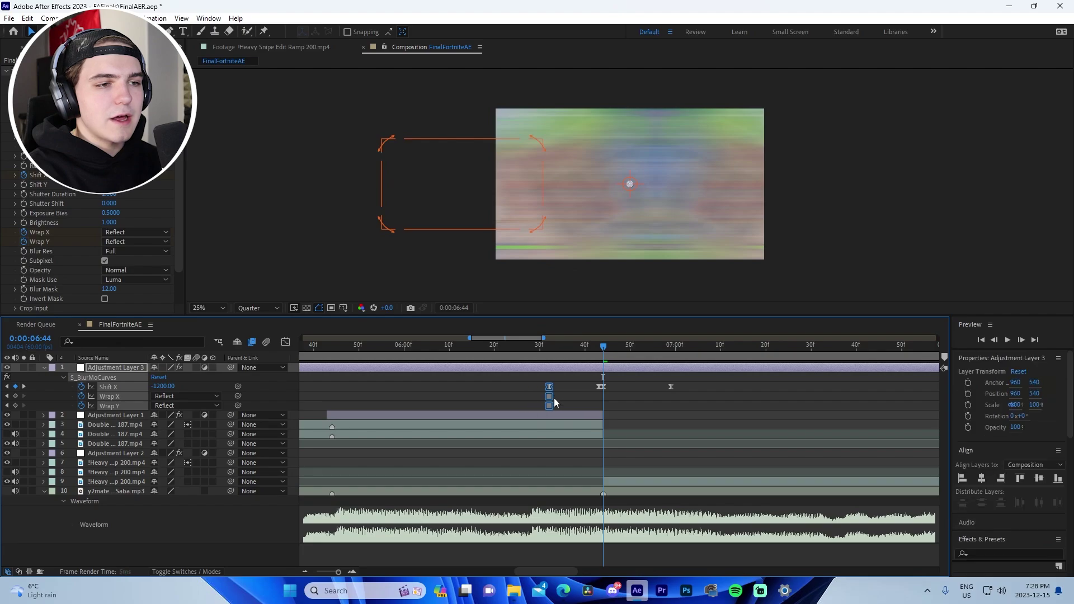
Step: Split the swipe layer at its start and end and delete both outer pieces
{"action": "left_click", "coordinate": [654, 351]}
{"action": "key", "text": "ctrl+shift+d"}
{"action": "left_click", "coordinate": [553, 352]}
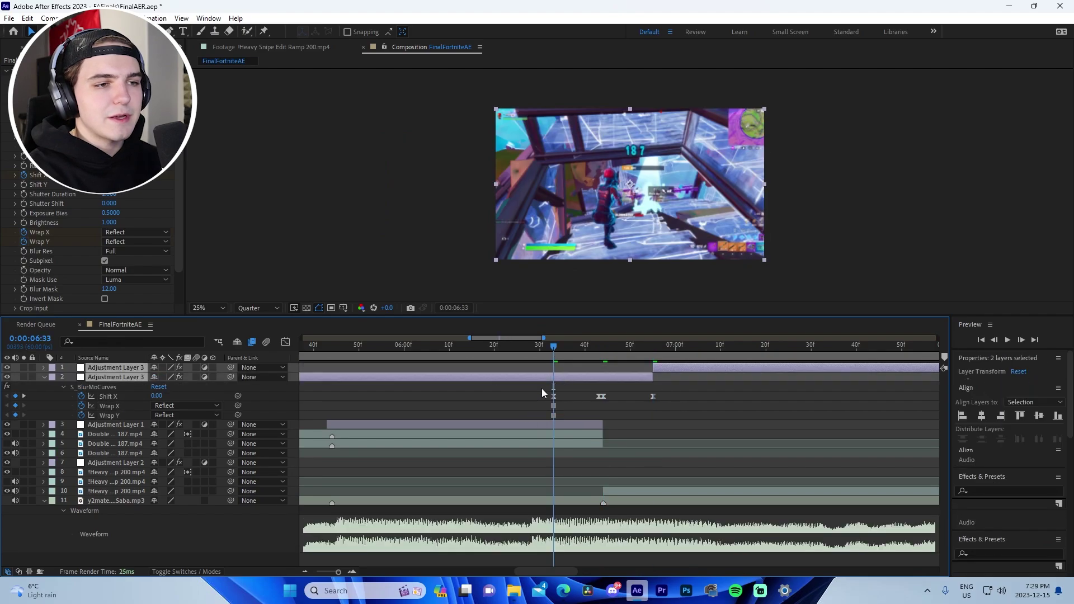
{"action": "key", "text": "ctrl+shift+d"}
{"action": "left_click", "coordinate": [541, 388]}
{"action": "key", "text": "Delete"}
{"action": "left_click", "coordinate": [671, 369]}
{"action": "key", "text": "Delete"}
Step: Preview the swipe from 6:18, then view the whole composition
{"action": "key", "text": "space"}
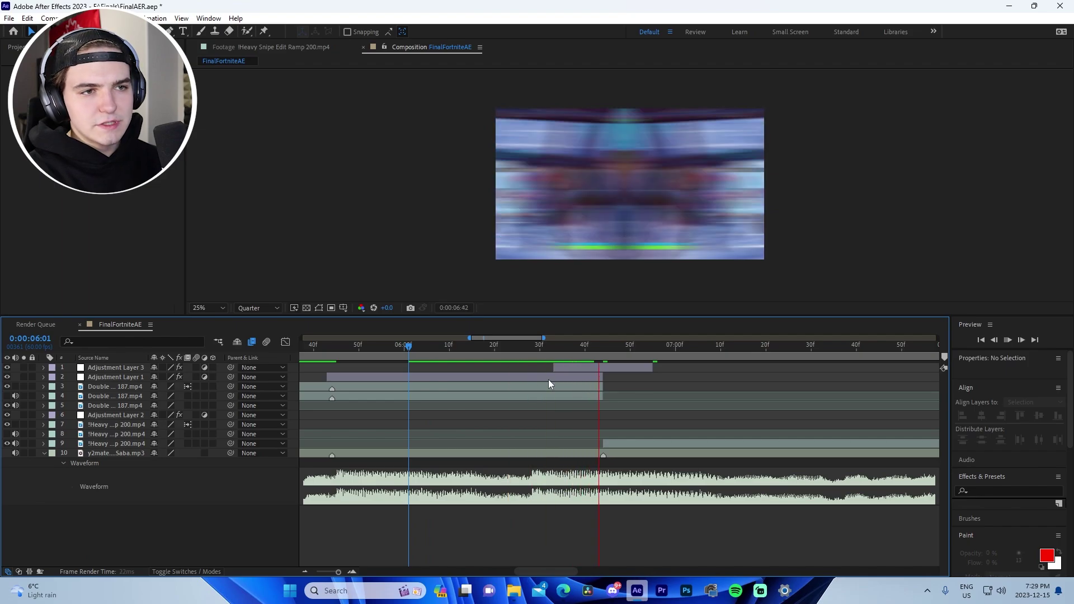
{"action": "left_click", "coordinate": [485, 342]}
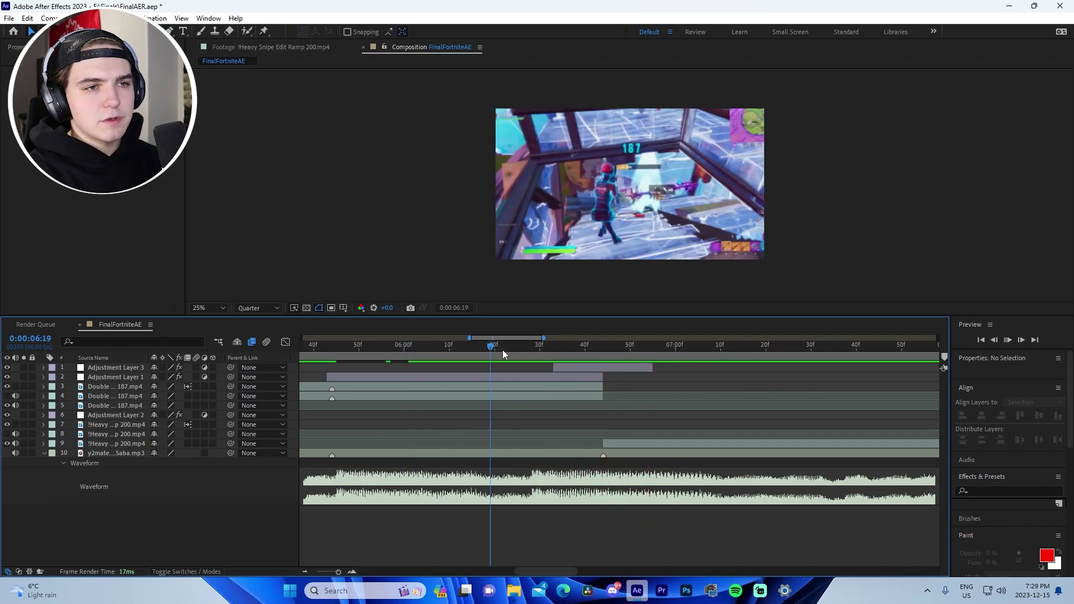
{"action": "left_click", "coordinate": [305, 571]}
{"action": "key", "text": "space"}
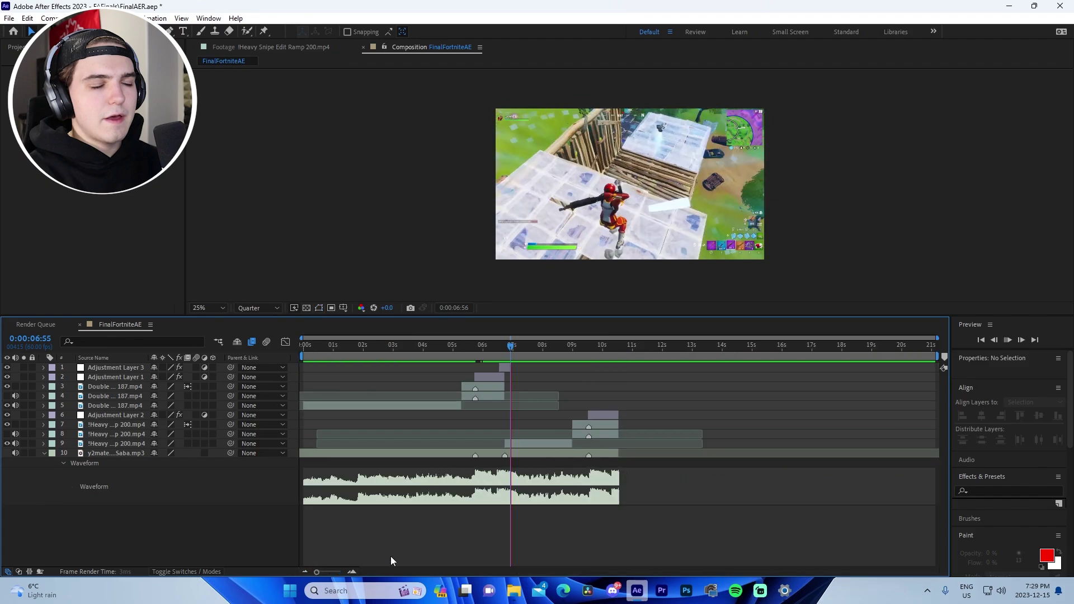